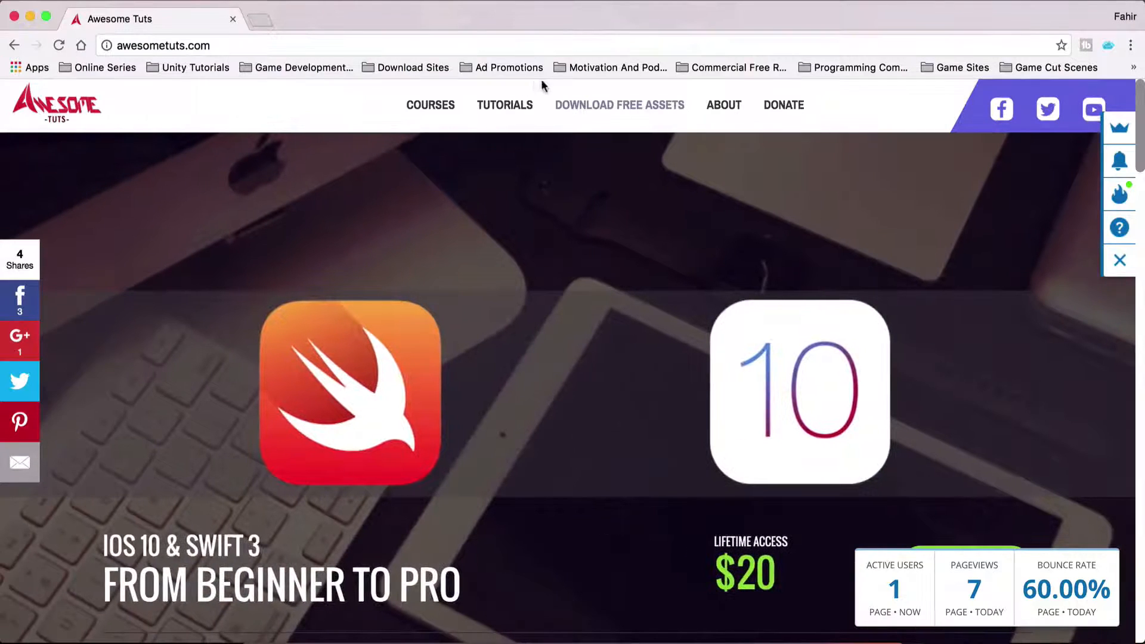
Step: View the Awesome Tuts site's free assets download page and switch to the Unity editor
{"action": "left_click", "coordinate": [573, 110]}
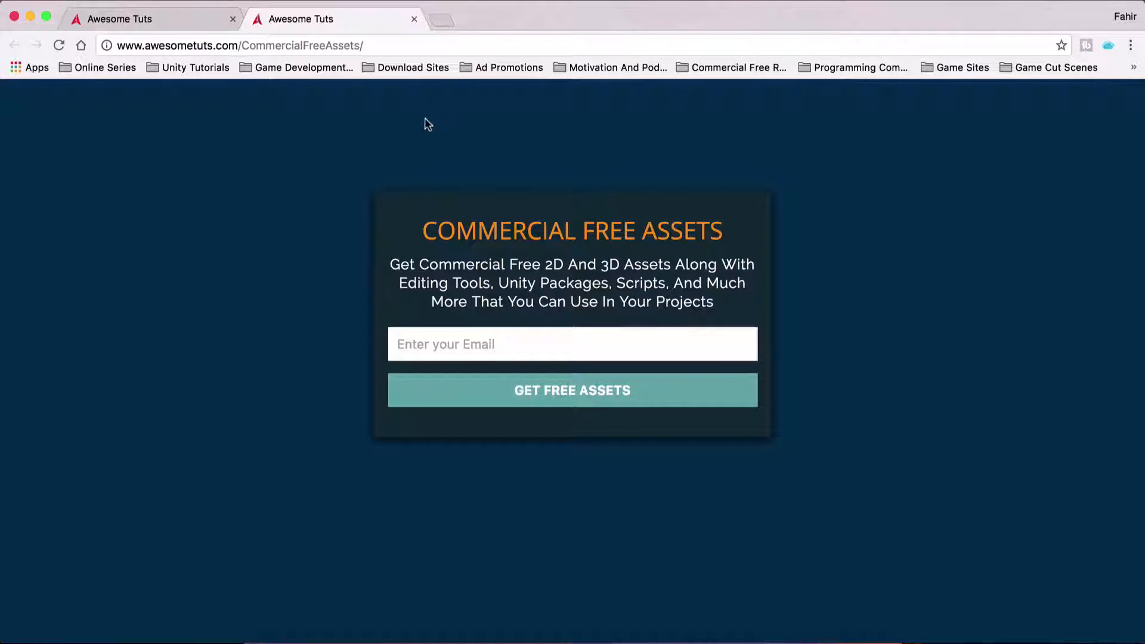
{"action": "left_click", "coordinate": [485, 620]}
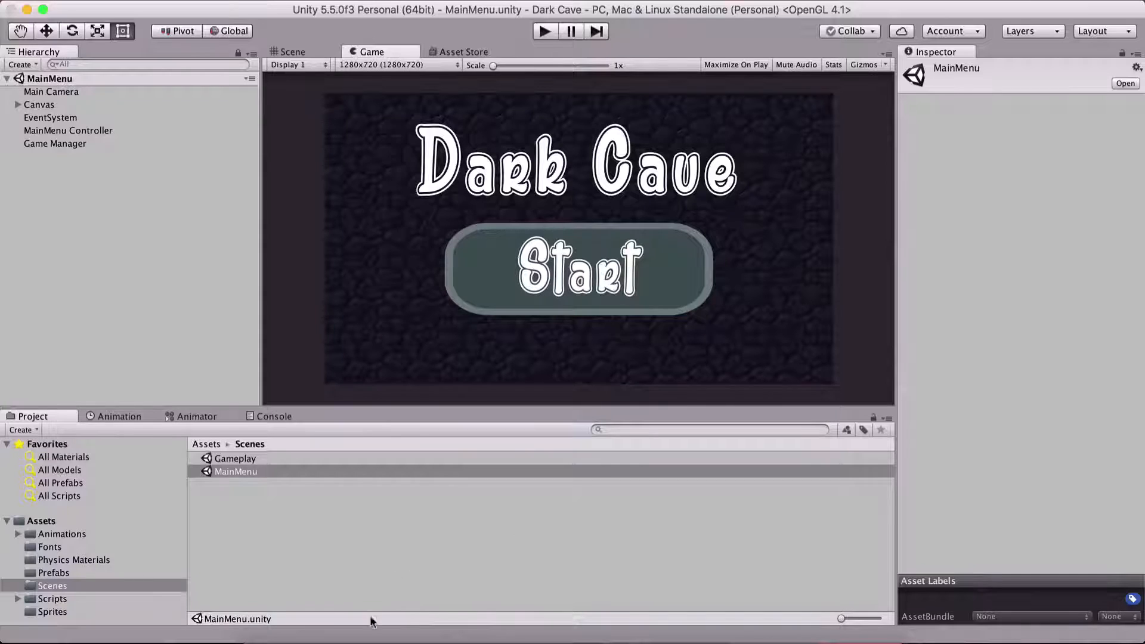
{"action": "left_click", "coordinate": [388, 628]}
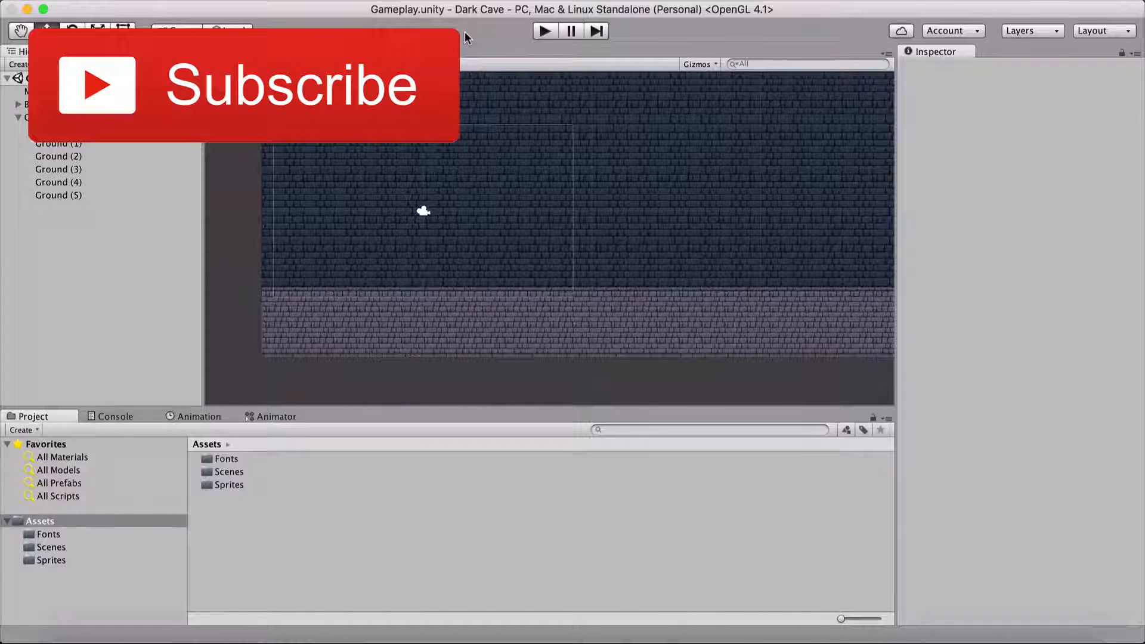
Step: Open the Sprites folder and preview the Player.png sprite sheet
{"action": "double_click", "coordinate": [230, 486]}
{"action": "double_click", "coordinate": [227, 512]}
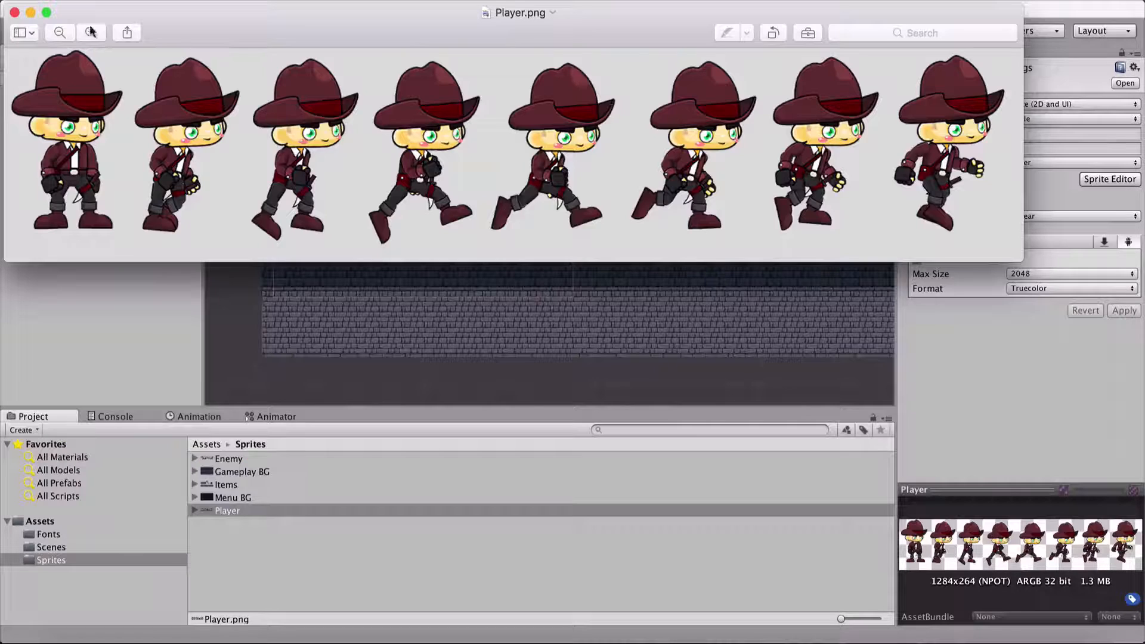
{"action": "left_click", "coordinate": [14, 12]}
{"action": "left_click", "coordinate": [482, 544]}
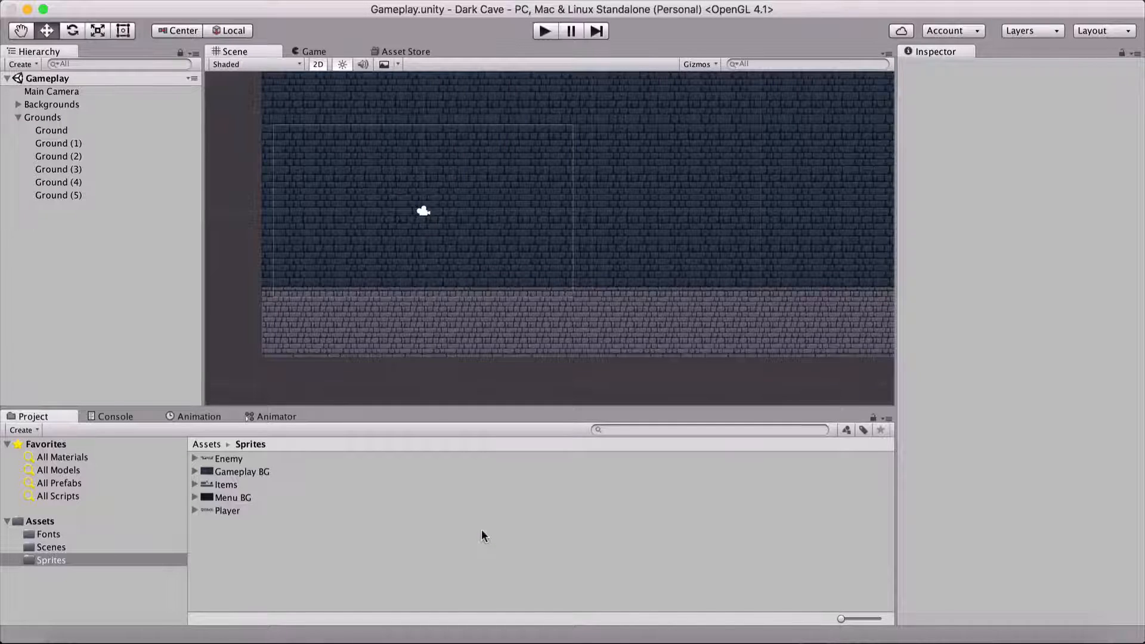
Step: Set the Player texture's Sprite Mode to Multiple and apply the import settings
{"action": "left_click", "coordinate": [228, 510]}
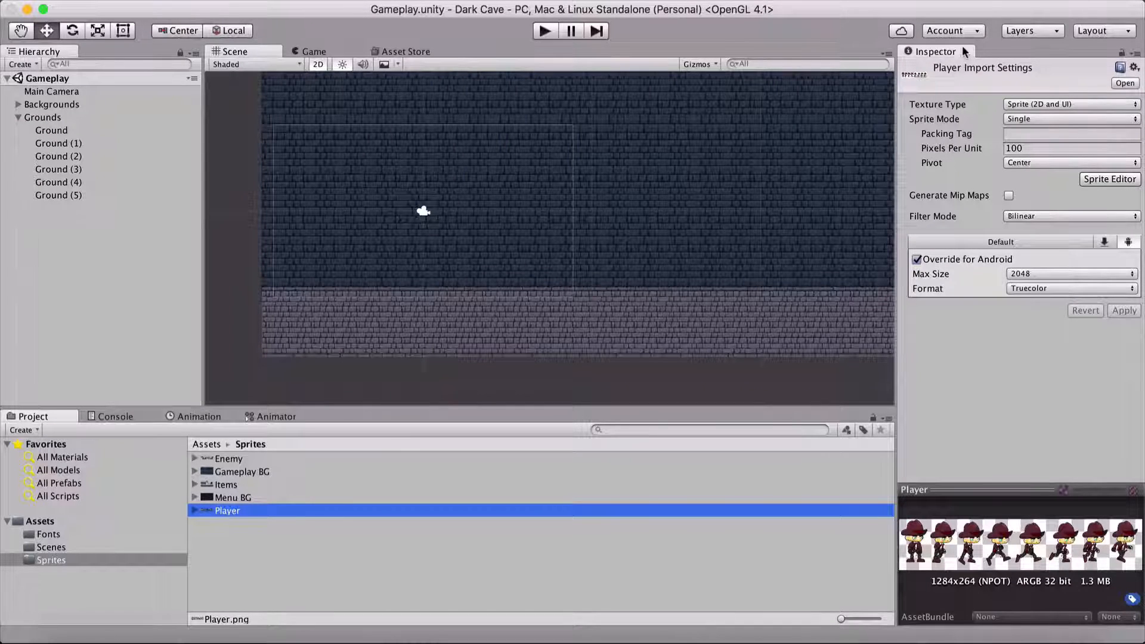
{"action": "left_click", "coordinate": [1017, 120]}
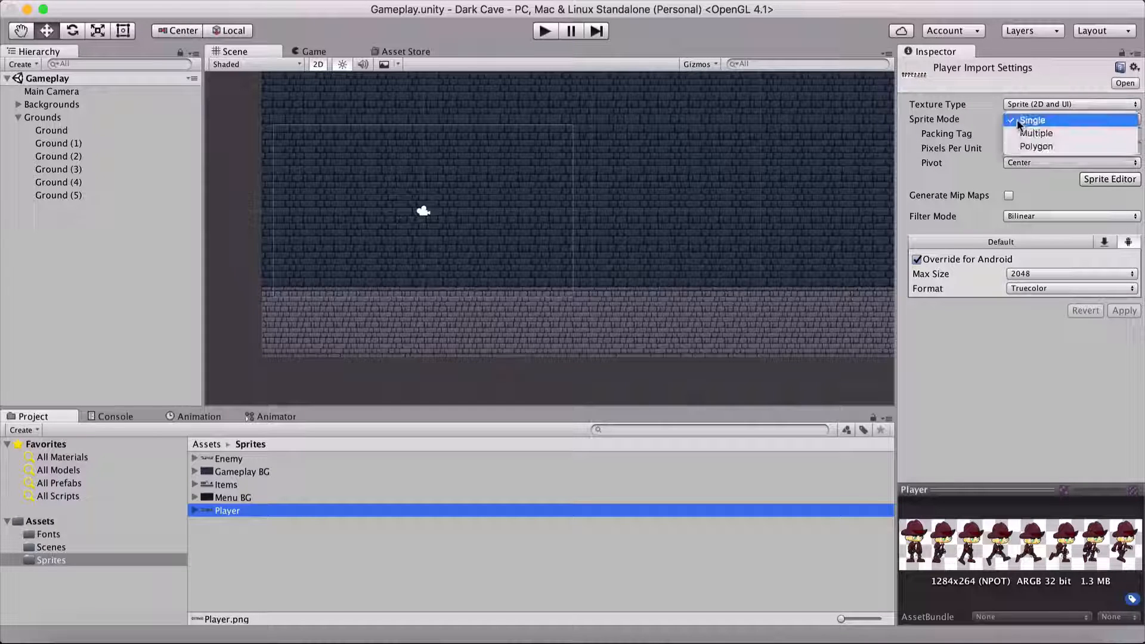
{"action": "left_click", "coordinate": [1036, 133]}
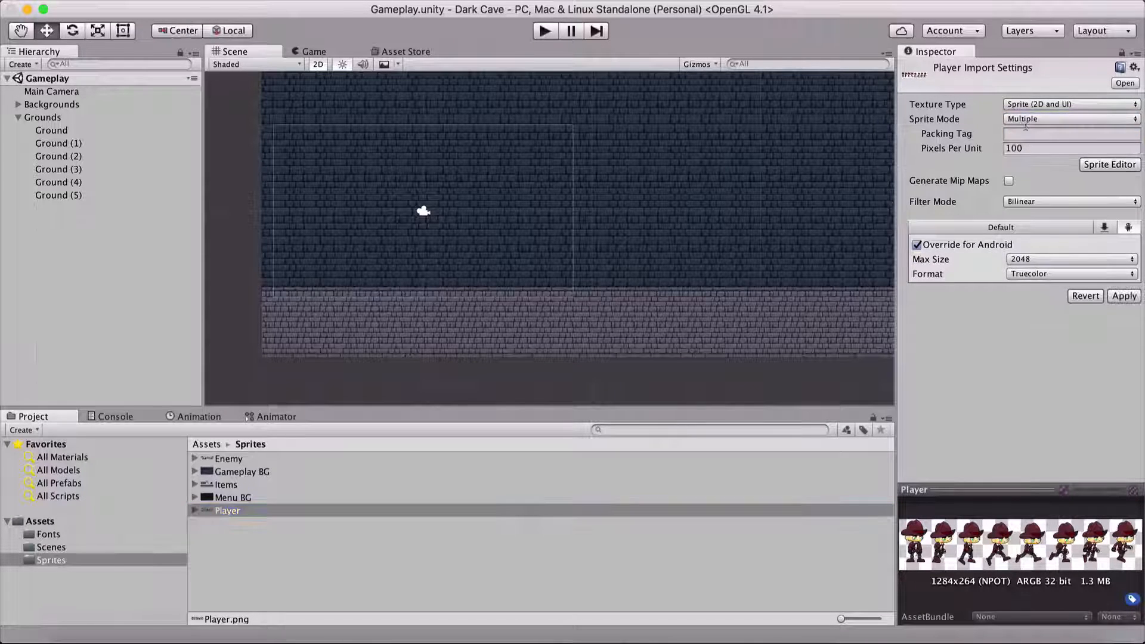
{"action": "left_click", "coordinate": [1115, 296]}
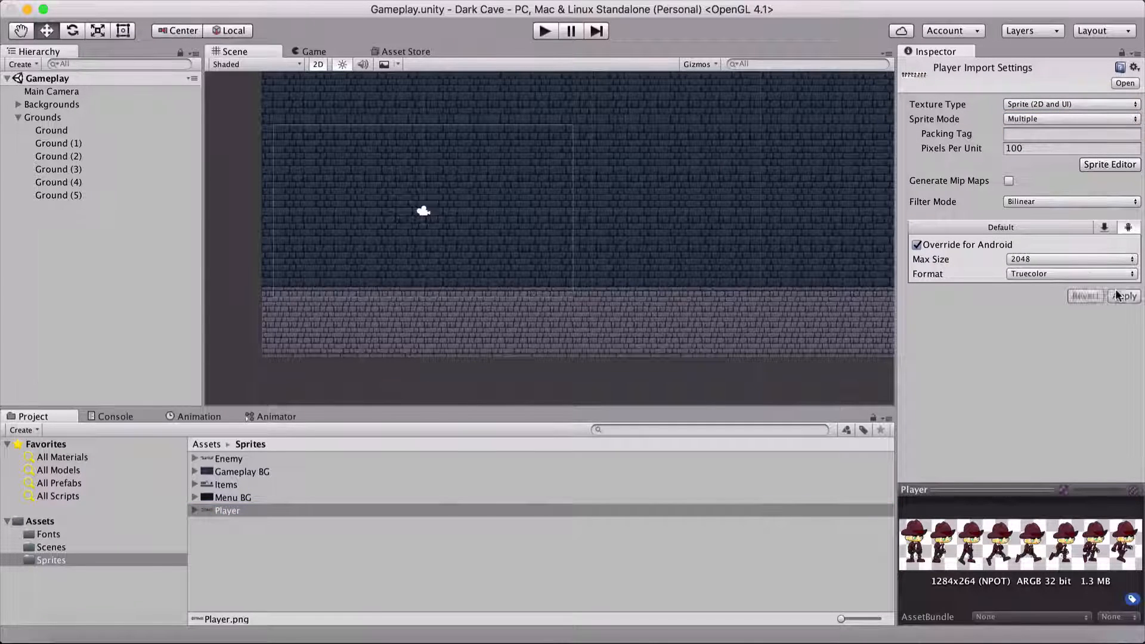
Step: Slice the Player sprite sheet in the Sprite Editor with type Automatic, pivot Center and method Delete Existing
{"action": "left_click", "coordinate": [1083, 167]}
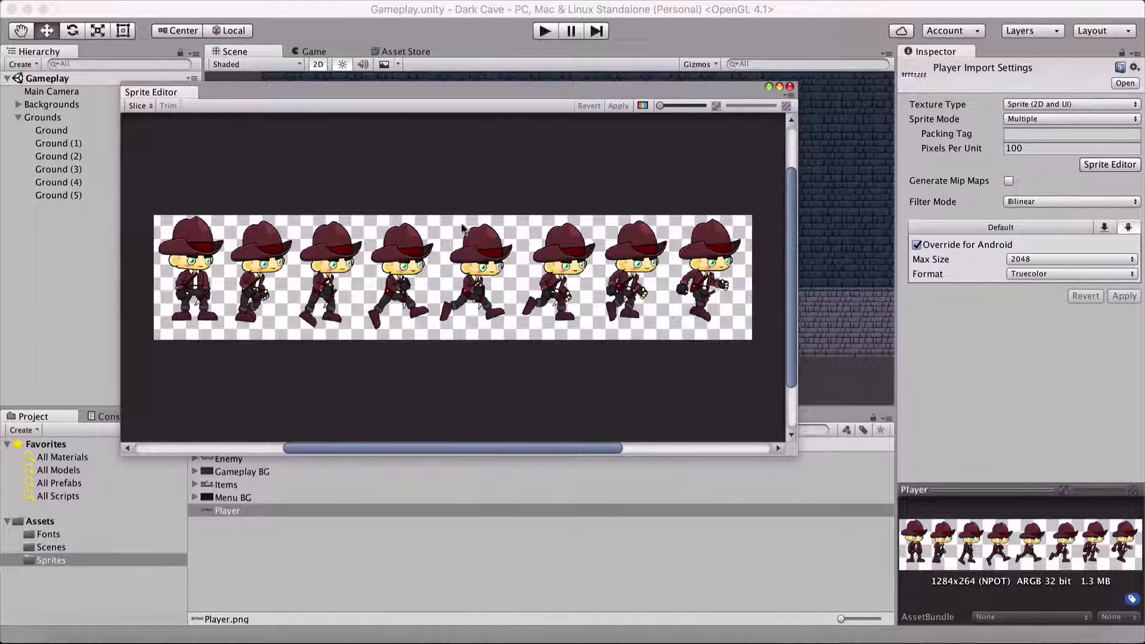
{"action": "left_click", "coordinate": [133, 107]}
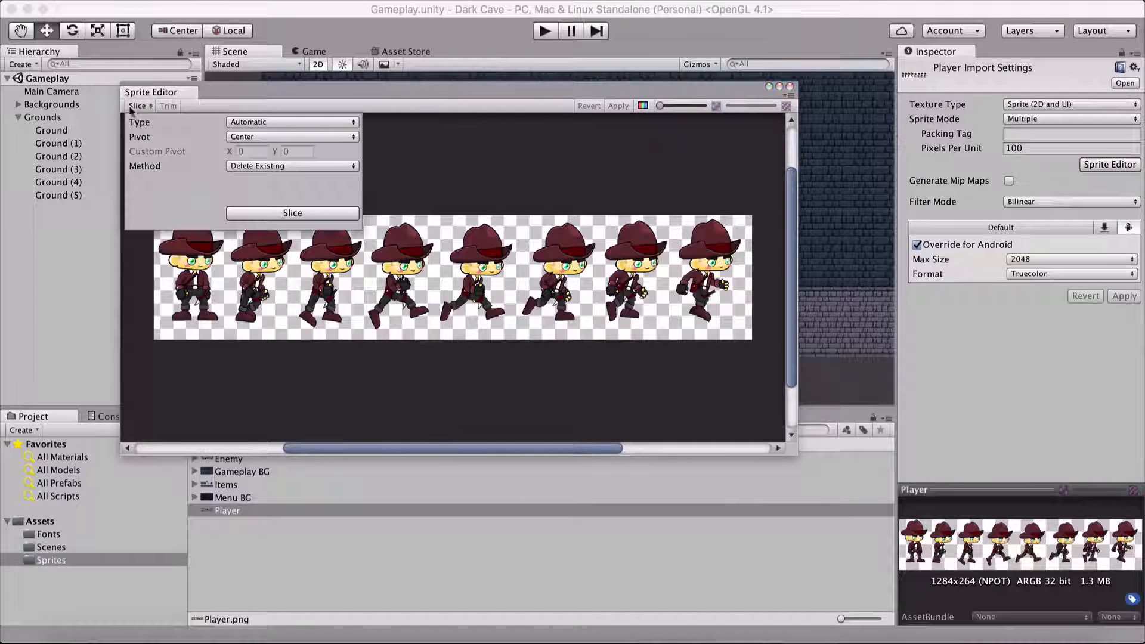
{"action": "left_click", "coordinate": [292, 214]}
Step: Rename the first sliced sprite, the standing pose, to Idle, apply the slices and close the Sprite Editor
{"action": "left_click", "coordinate": [191, 265]}
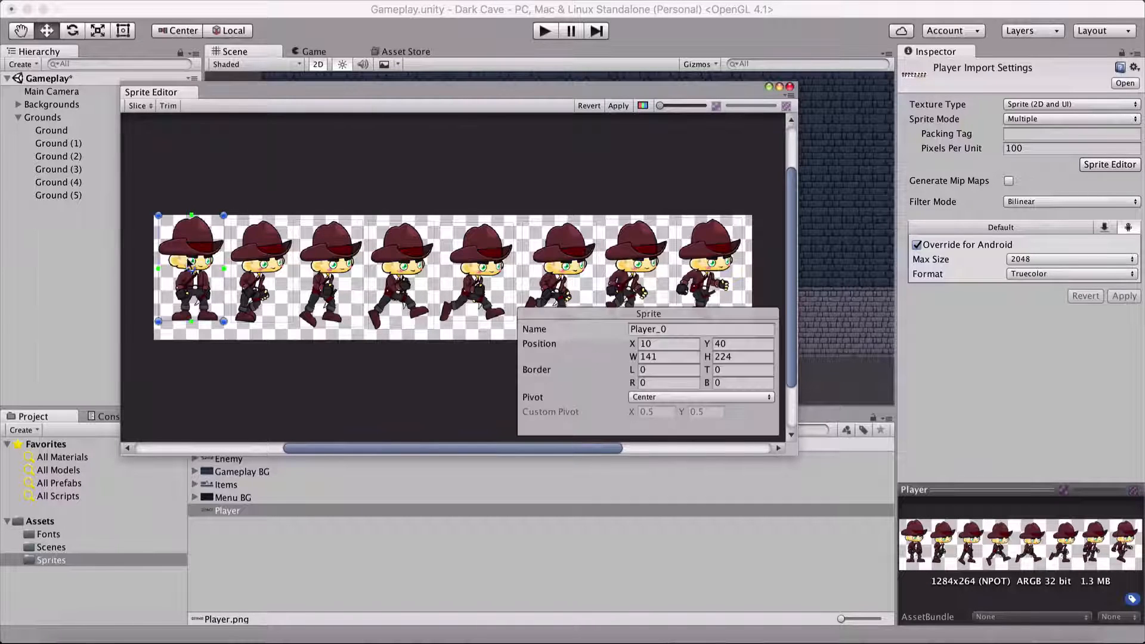
{"action": "left_click", "coordinate": [672, 329]}
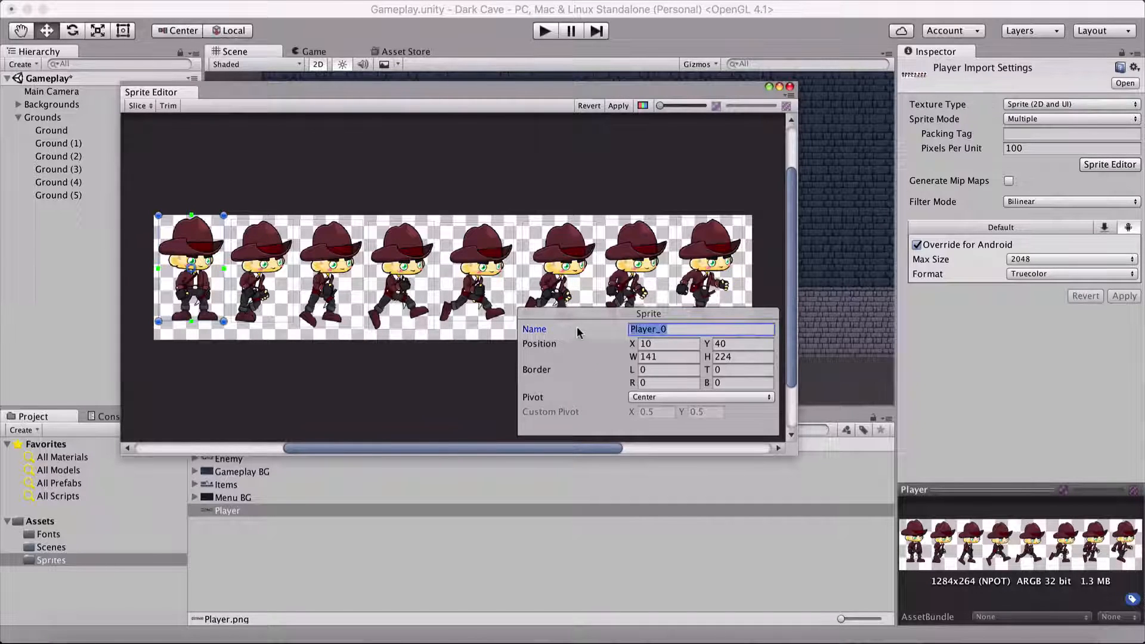
{"action": "type", "text": "Idle"}
{"action": "left_click", "coordinate": [290, 250]}
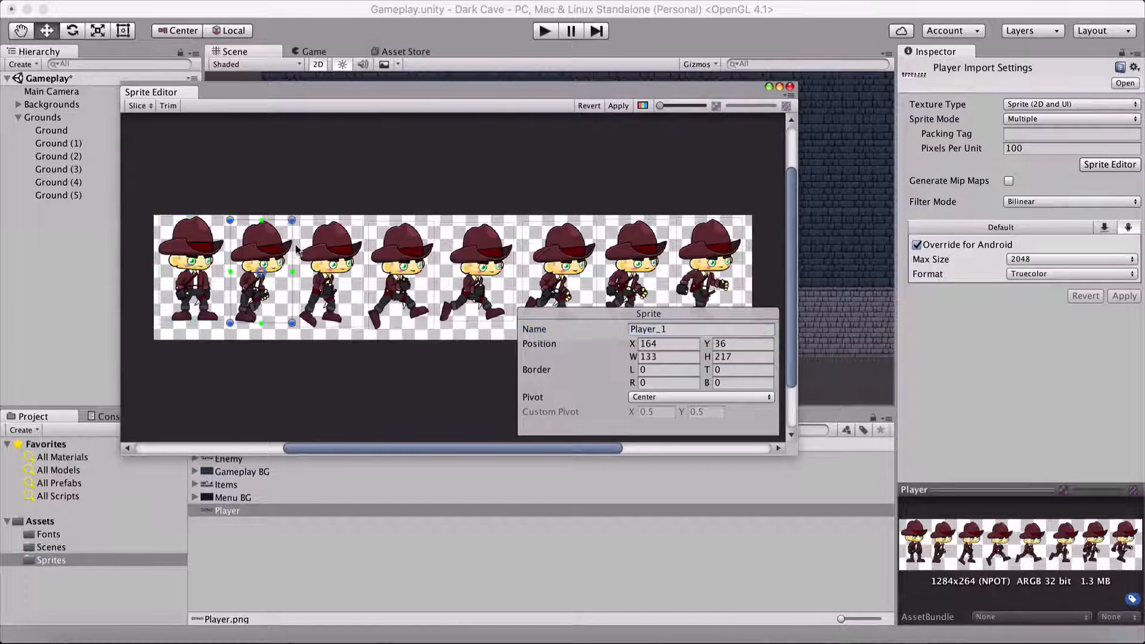
{"action": "left_click", "coordinate": [619, 105]}
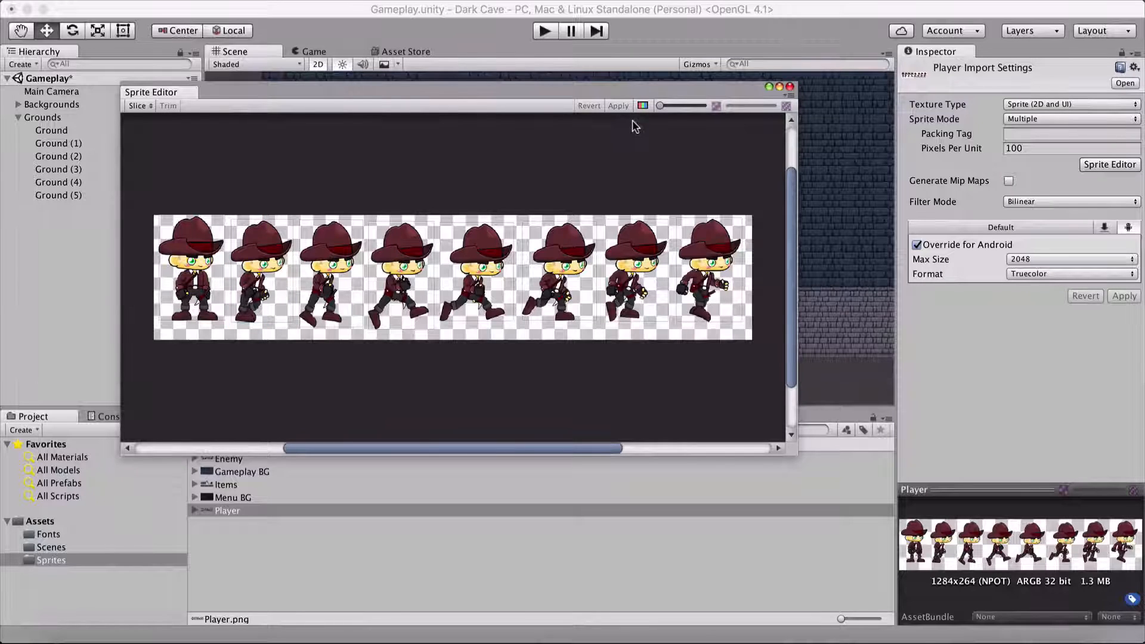
{"action": "left_click", "coordinate": [789, 87]}
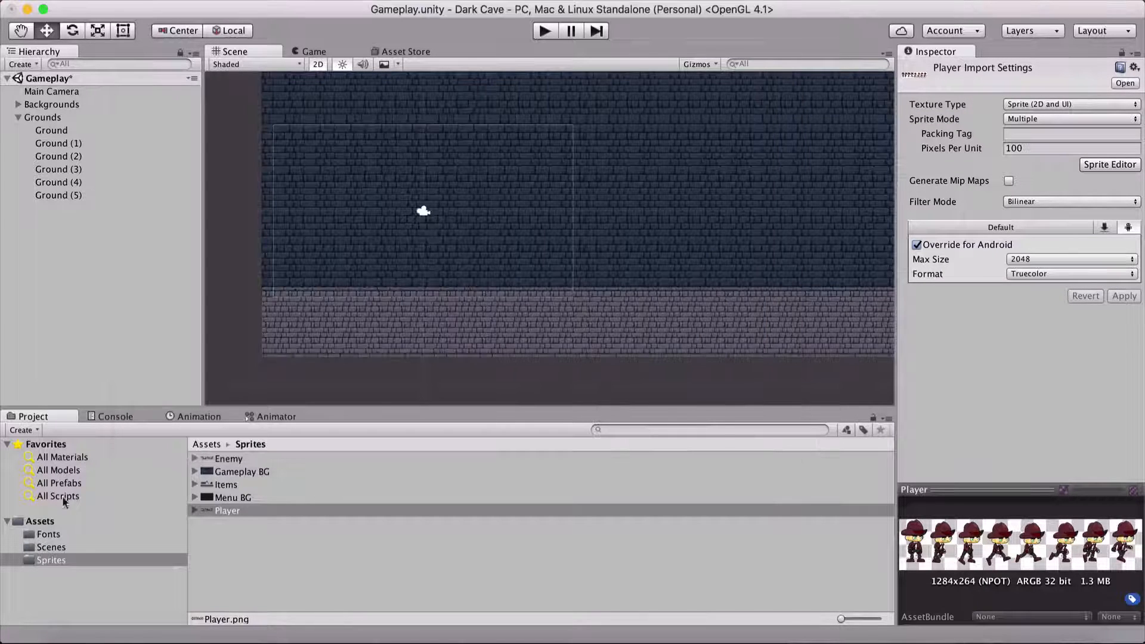
Step: Place the Idle sprite from the Player sheet in the scene just above the ground, at about X 0.04, Y -2.97
{"action": "left_click", "coordinate": [195, 510]}
{"action": "left_click_drag", "start_coordinate": [217, 522], "coordinate": [424, 265]}
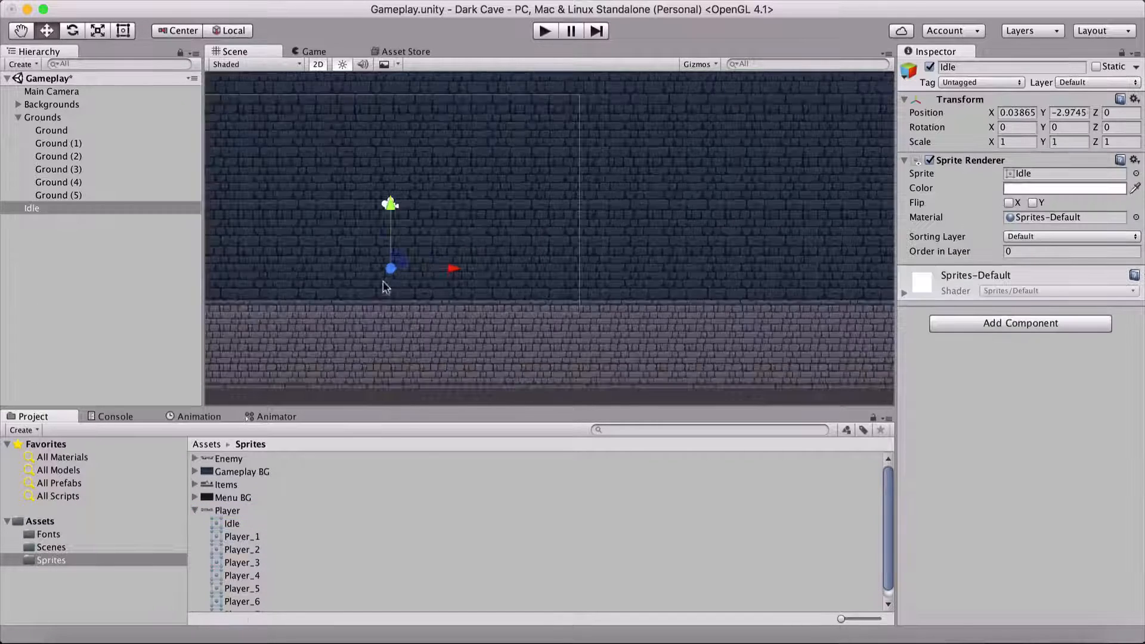
{"action": "middle_click_drag", "start_coordinate": [366, 281], "coordinate": [452, 240]}
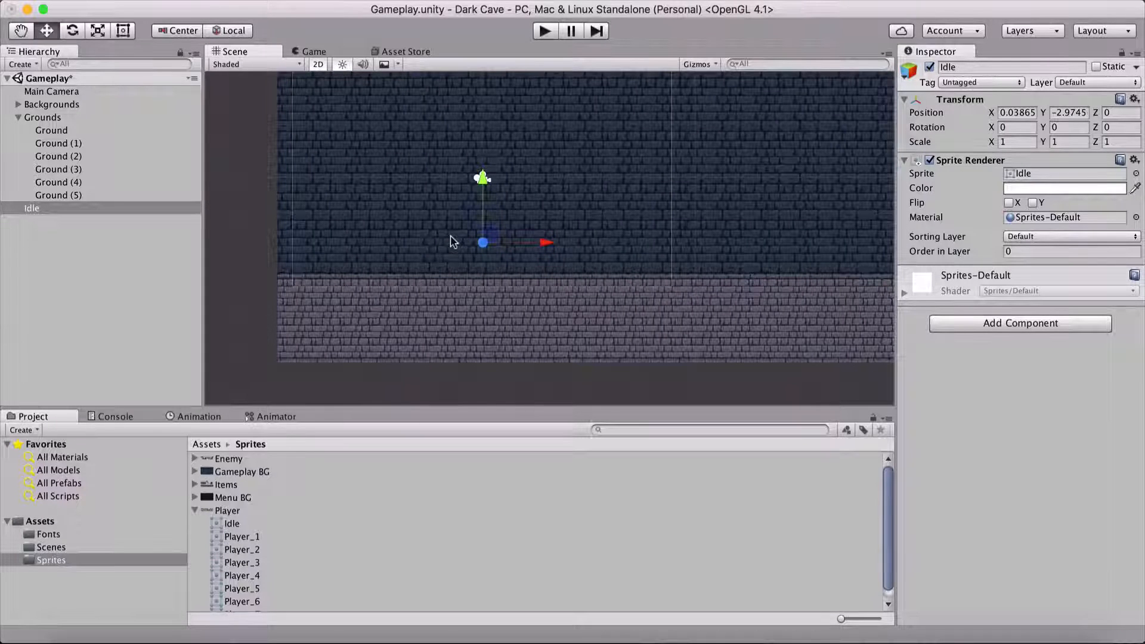
Step: Open the project's sorting layer settings and examine the order of the layers from Background to UI
{"action": "left_click", "coordinate": [1016, 237]}
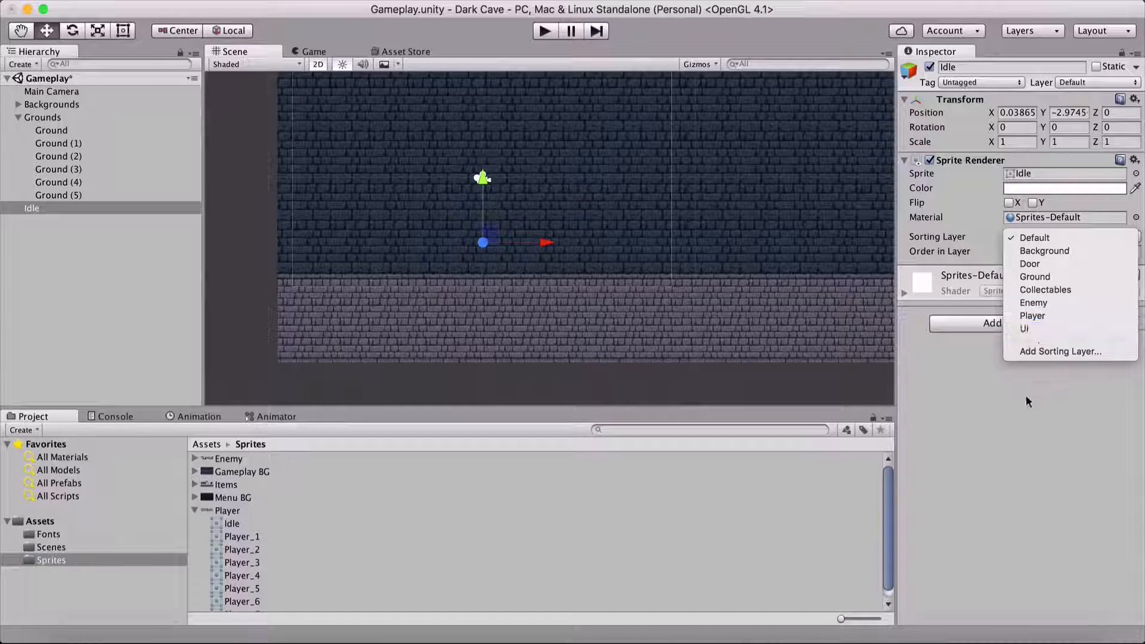
{"action": "left_click", "coordinate": [1036, 353]}
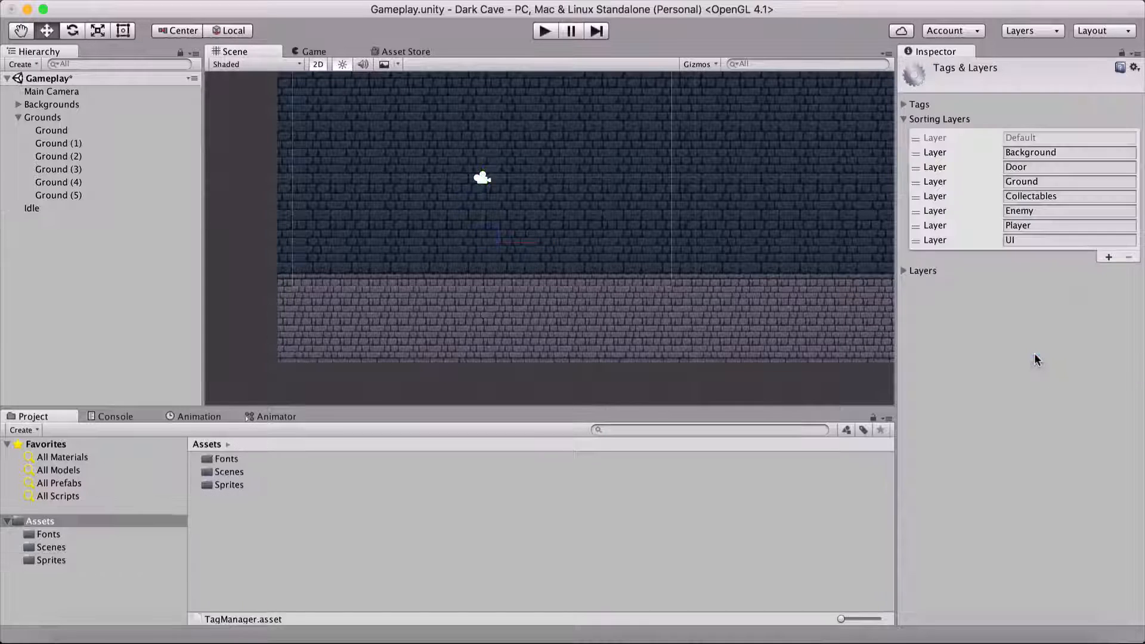
{"action": "left_click", "coordinate": [1054, 178]}
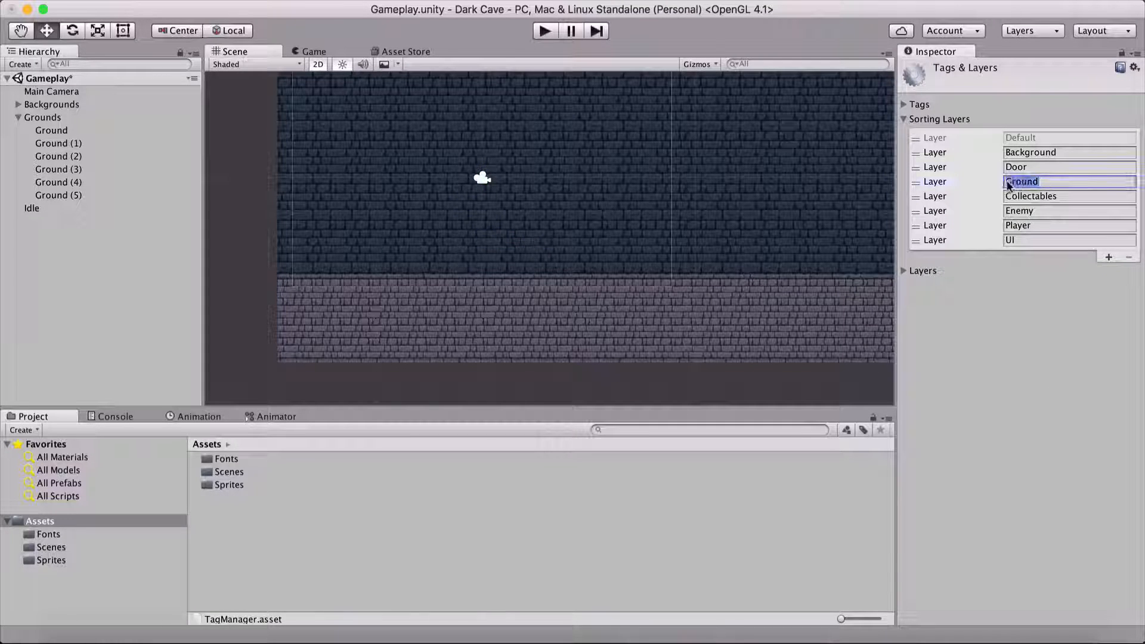
{"action": "left_click", "coordinate": [1007, 196]}
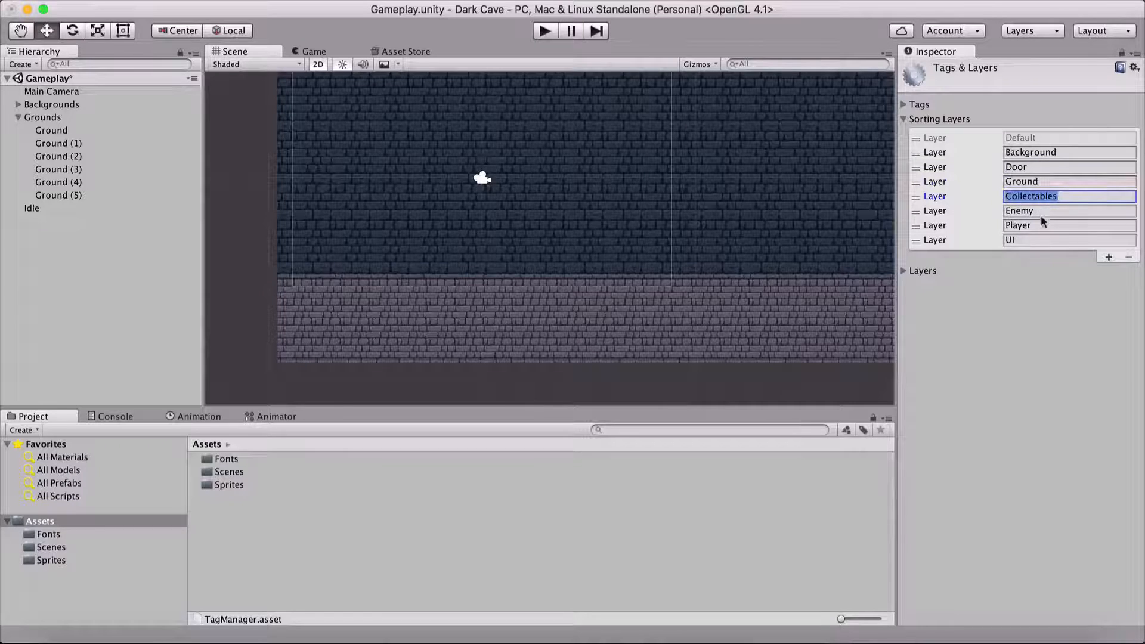
{"action": "key", "text": "Tab"}
{"action": "key", "text": "Tab"}
{"action": "key", "text": "Tab"}
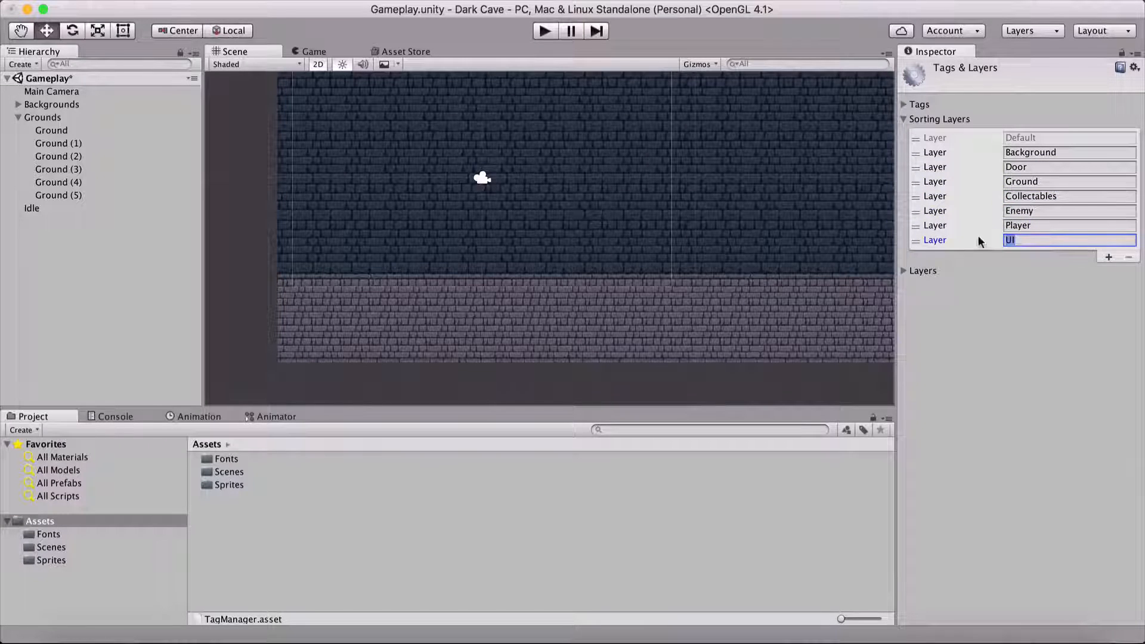
Step: Add a new sorting layer below UI and remove it again
{"action": "left_click", "coordinate": [1109, 257]}
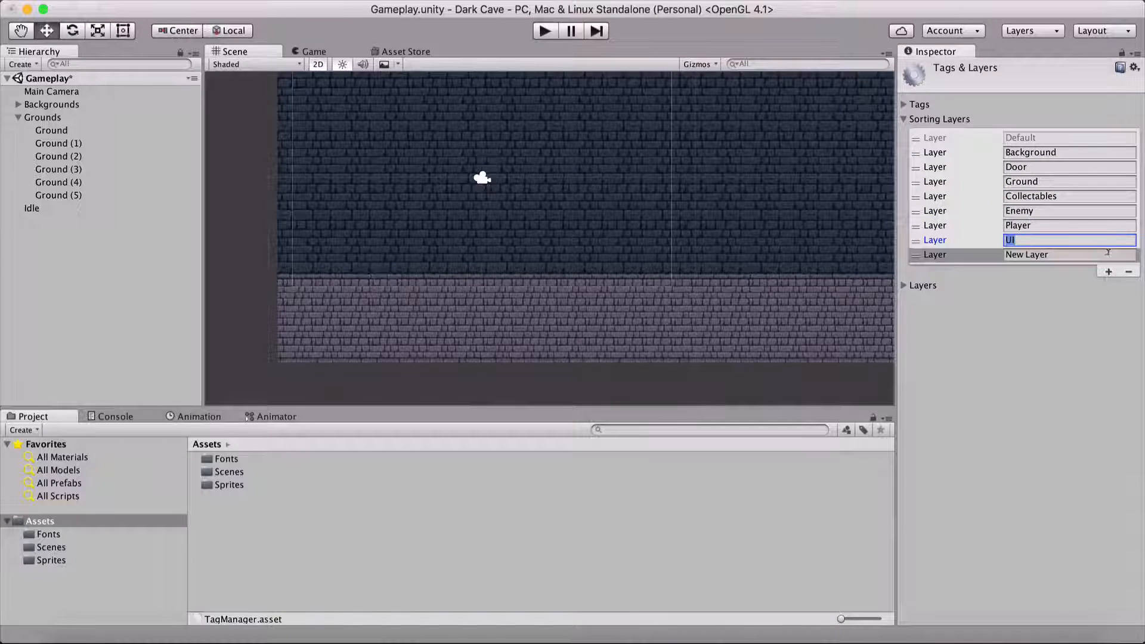
{"action": "left_click", "coordinate": [969, 257]}
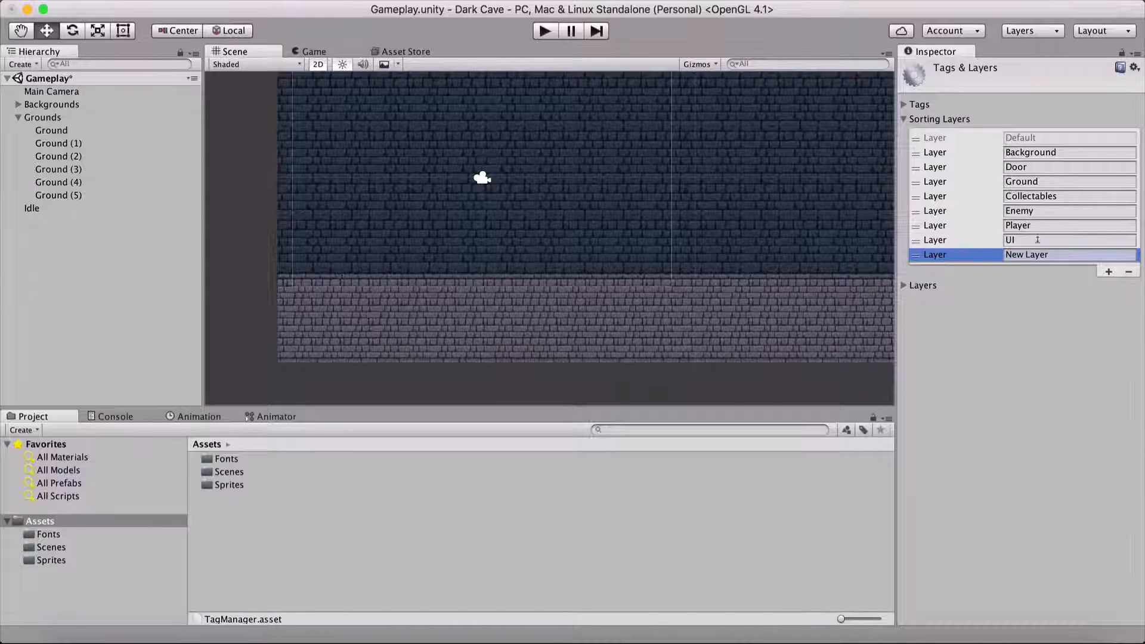
{"action": "left_click", "coordinate": [1129, 272]}
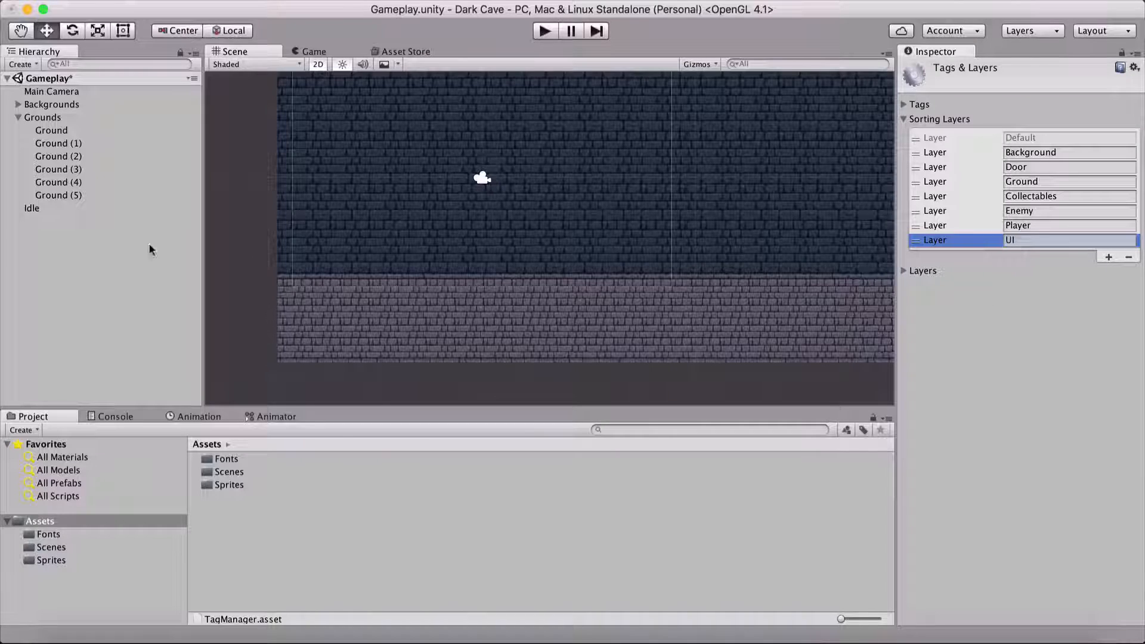
Step: Set the Idle object's sorting layer to Player and check its appearance in the Game view
{"action": "left_click", "coordinate": [90, 204]}
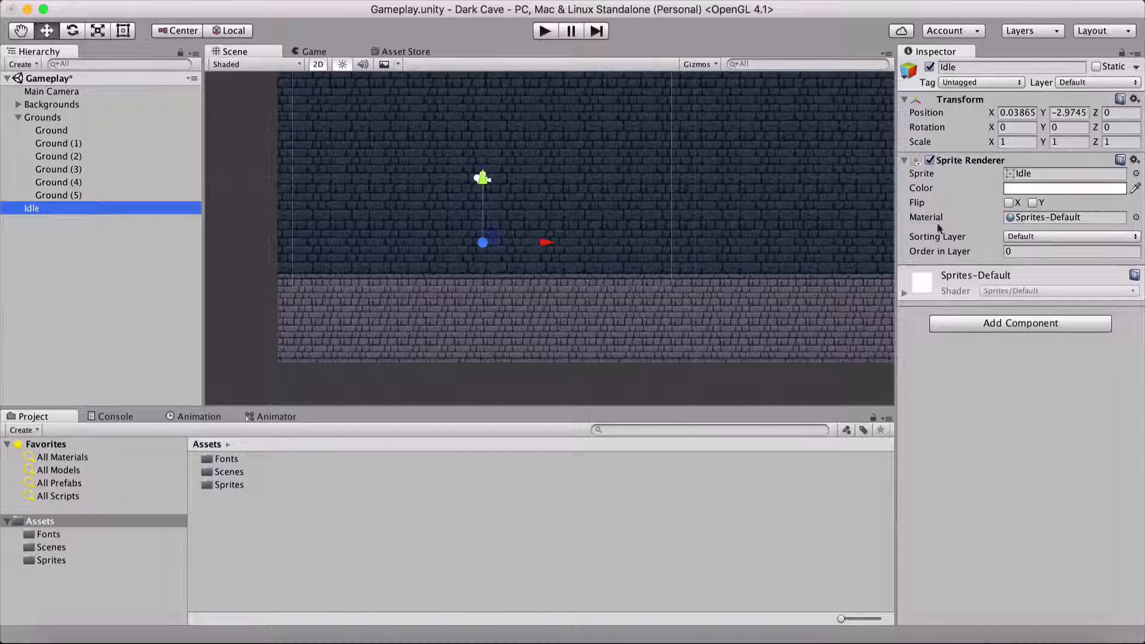
{"action": "left_click", "coordinate": [1049, 236]}
{"action": "left_click", "coordinate": [1037, 314]}
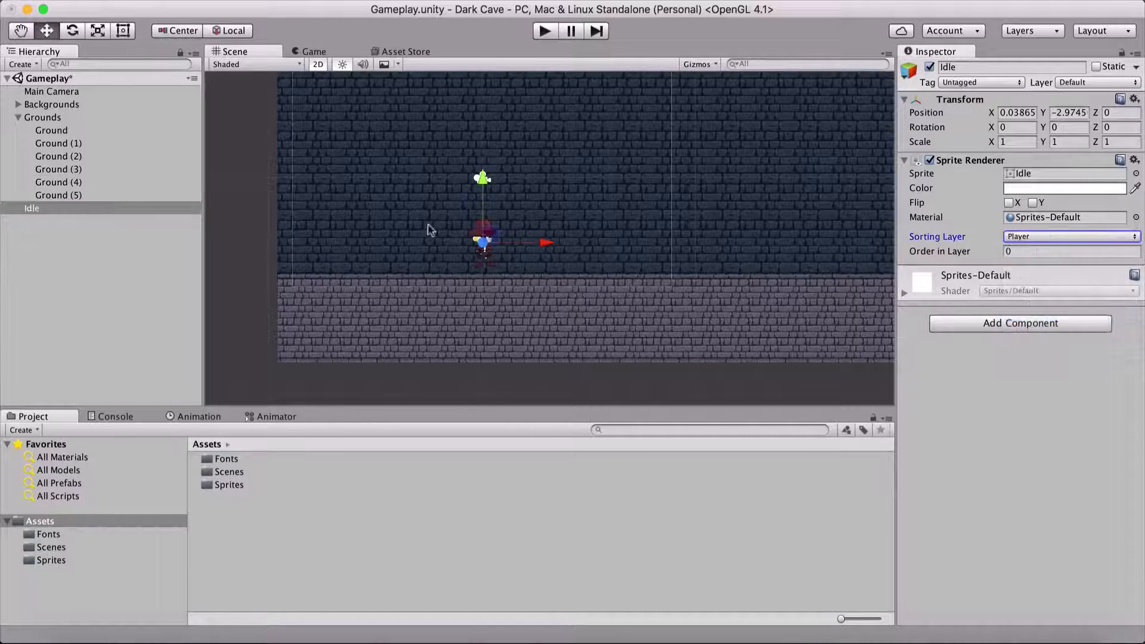
{"action": "left_click", "coordinate": [334, 52]}
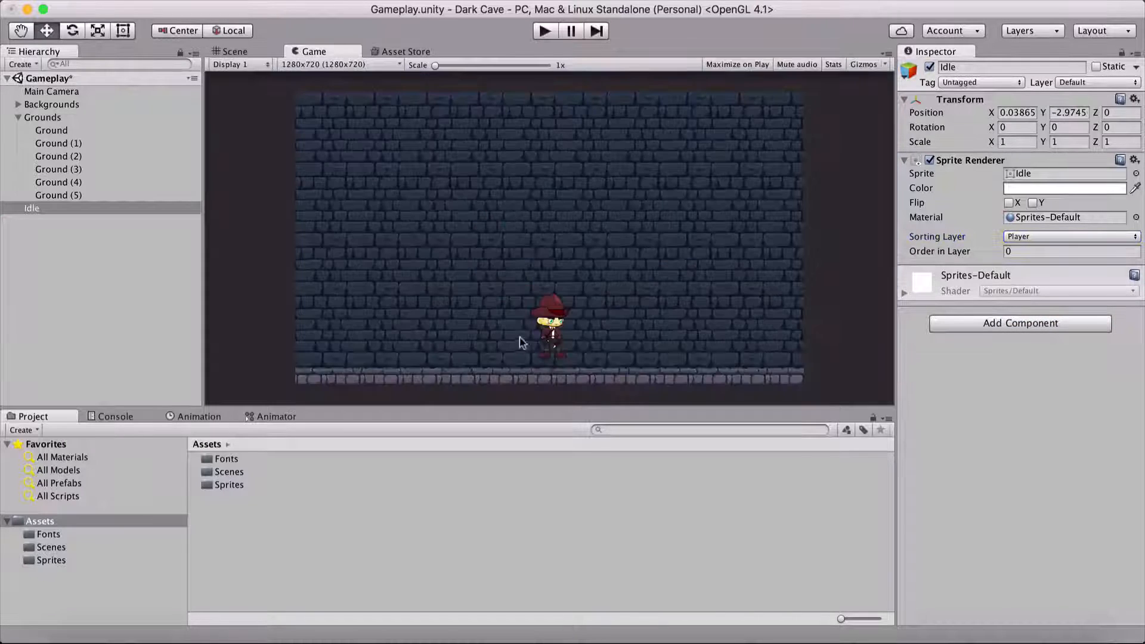
{"action": "left_click", "coordinate": [252, 53]}
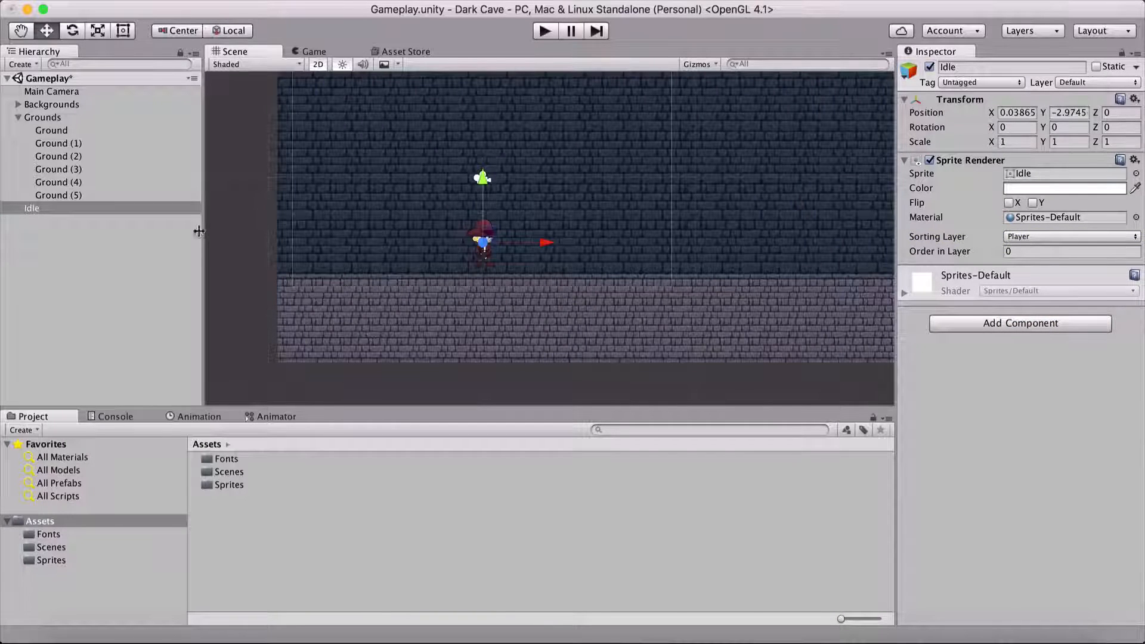
Step: Rename the Idle object to Player and briefly run the game to test the scene
{"action": "left_click", "coordinate": [63, 208]}
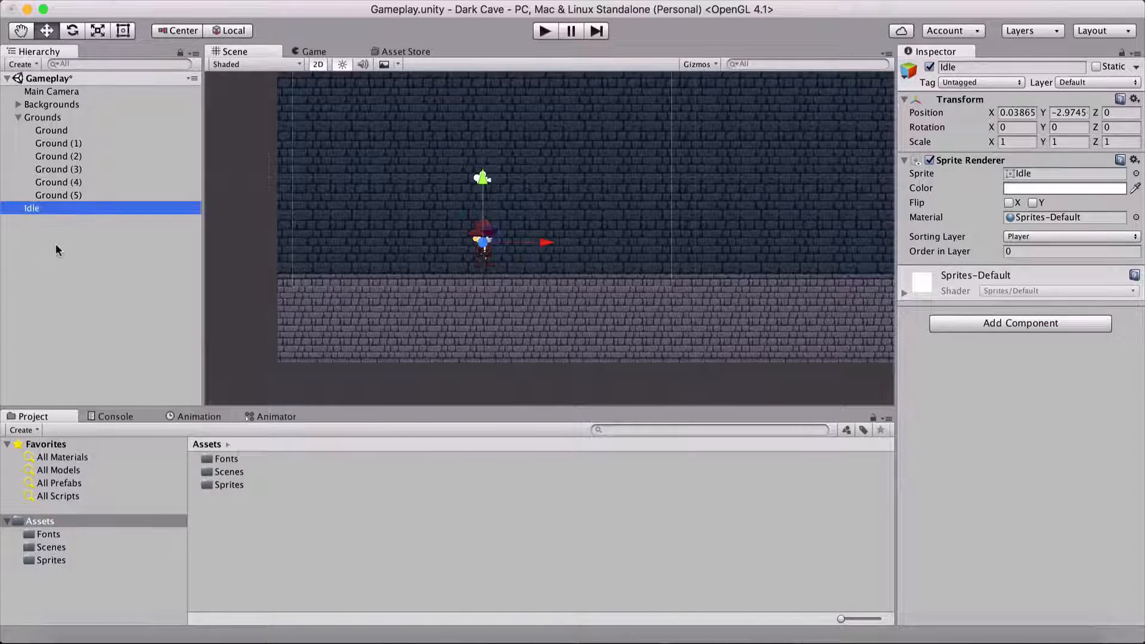
{"action": "key", "text": "Return"}
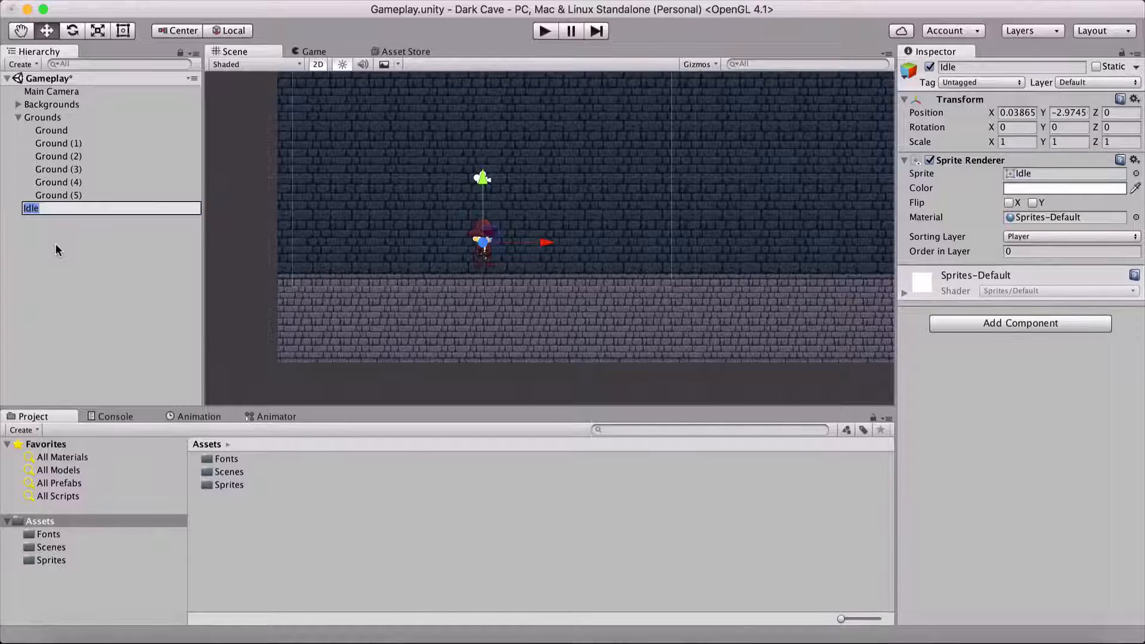
{"action": "type", "text": "Player"}
{"action": "key", "text": "Return"}
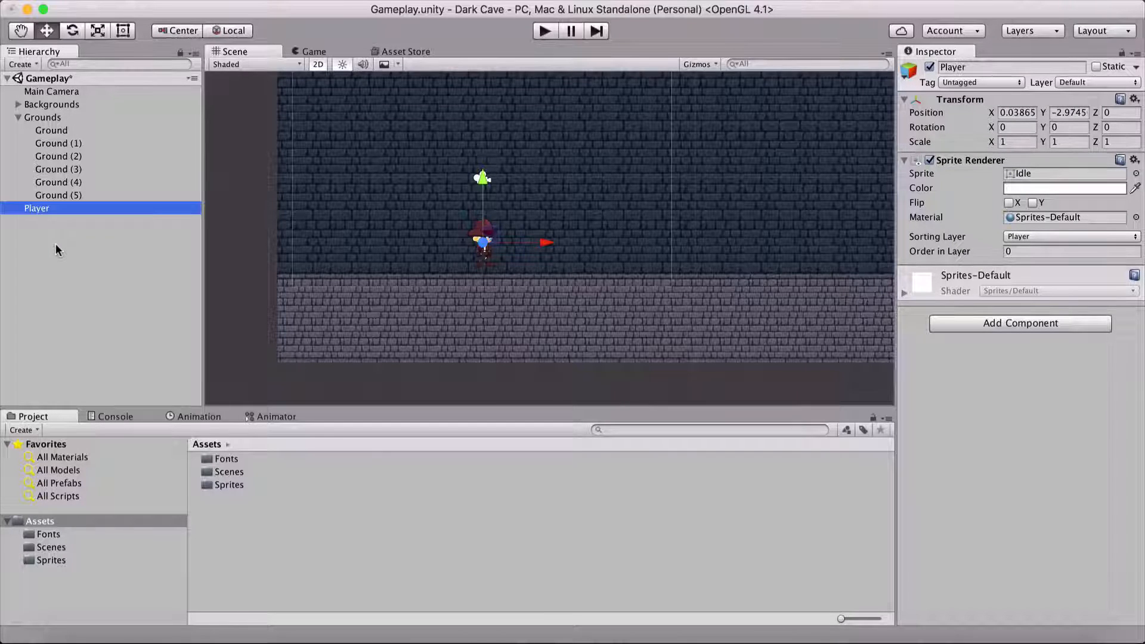
{"action": "left_click", "coordinate": [537, 33]}
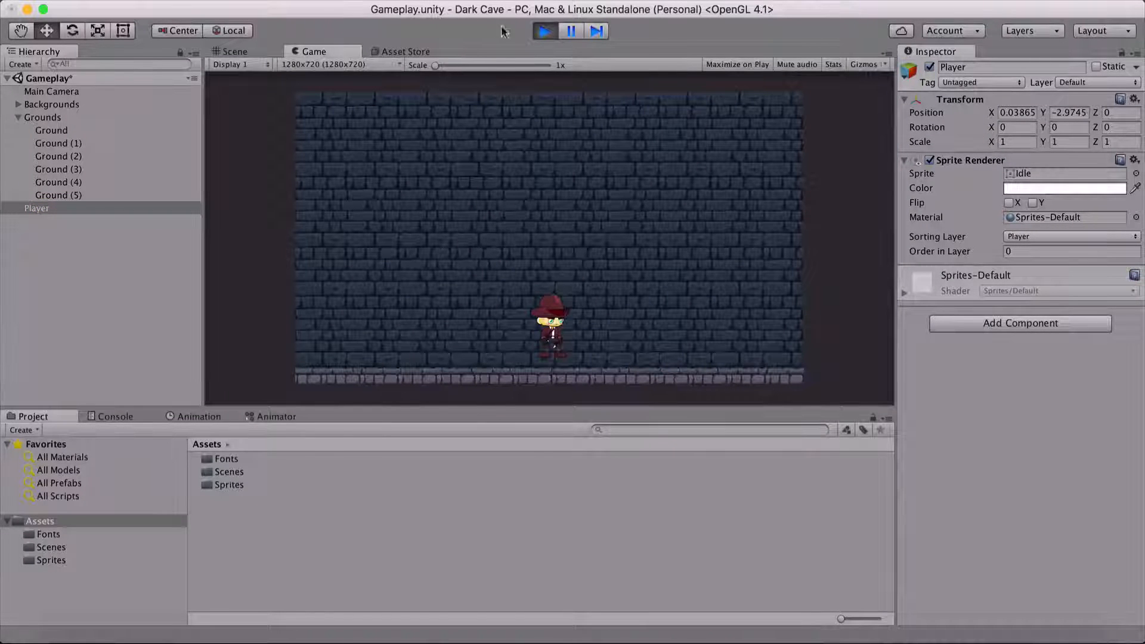
{"action": "left_click", "coordinate": [543, 30]}
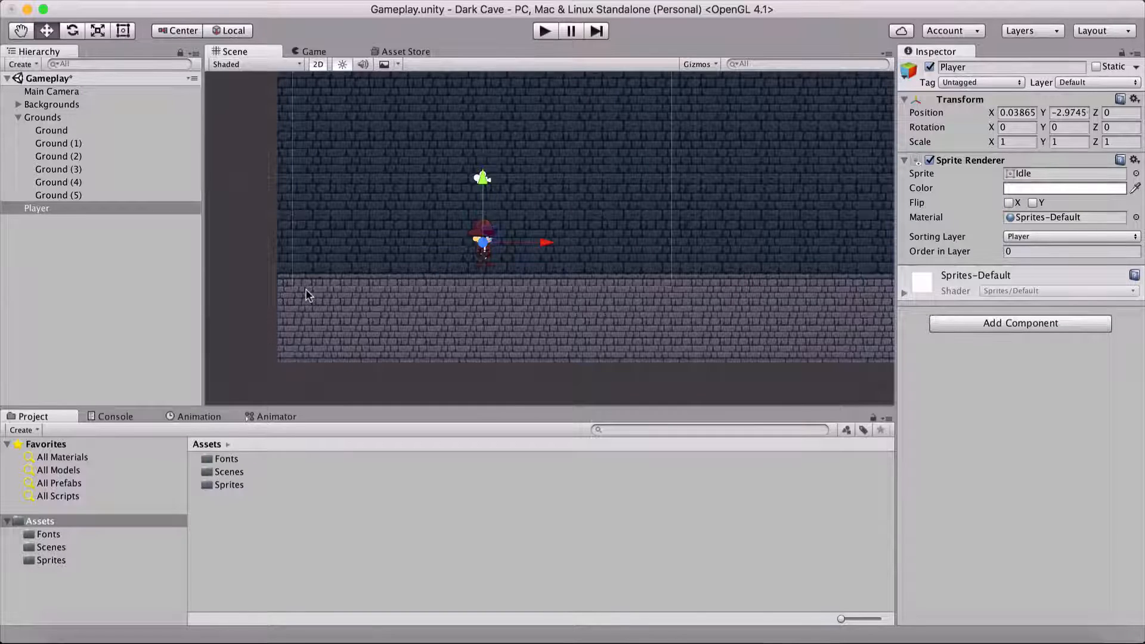
Step: Add a Rigidbody 2D component to the Player object
{"action": "left_click", "coordinate": [62, 208]}
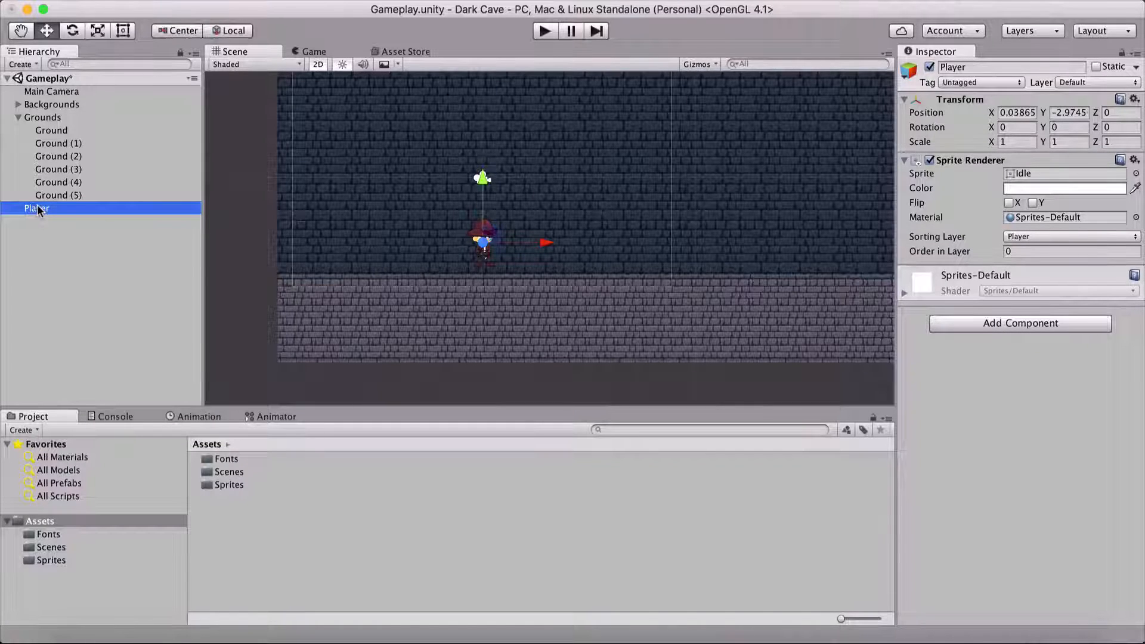
{"action": "left_click", "coordinate": [992, 325]}
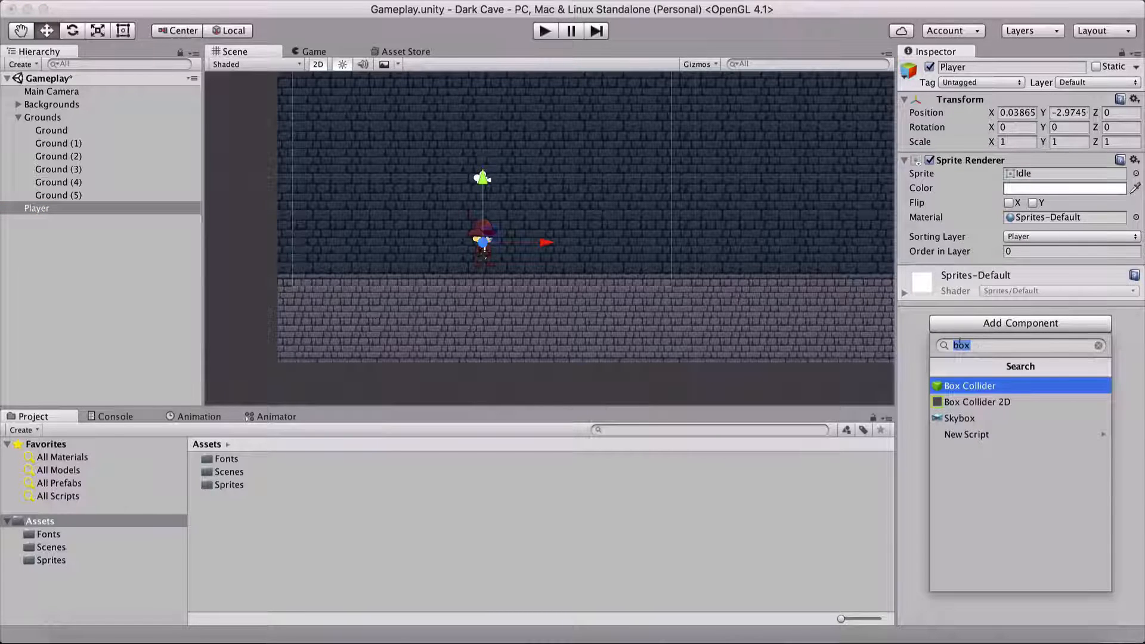
{"action": "type", "text": "rigi"}
{"action": "key", "text": "Down"}
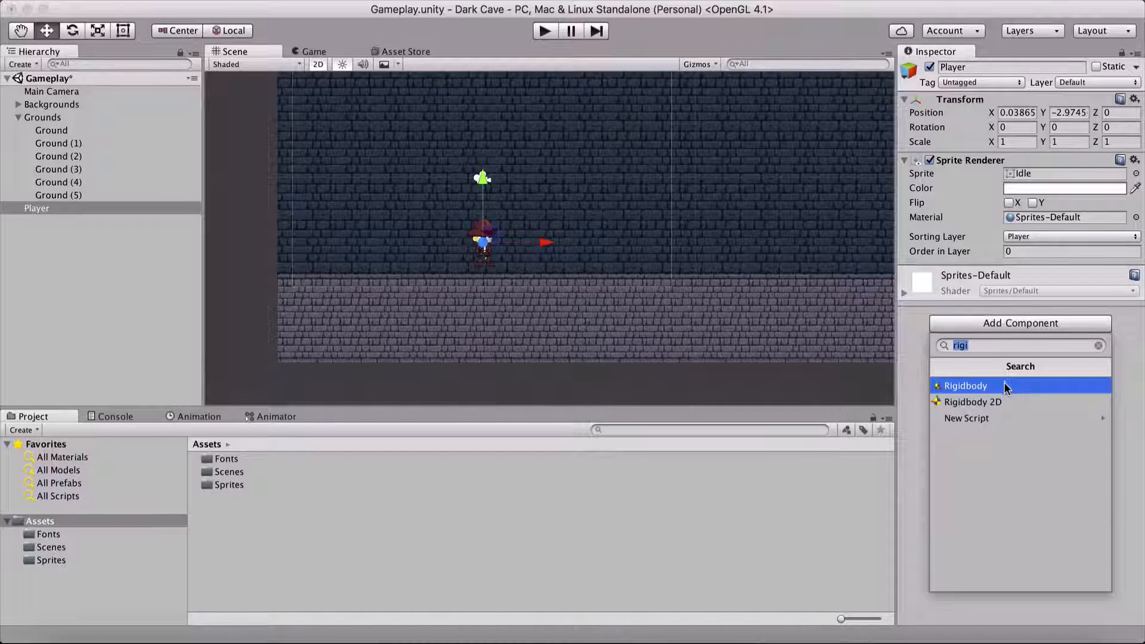
{"action": "left_click", "coordinate": [975, 406]}
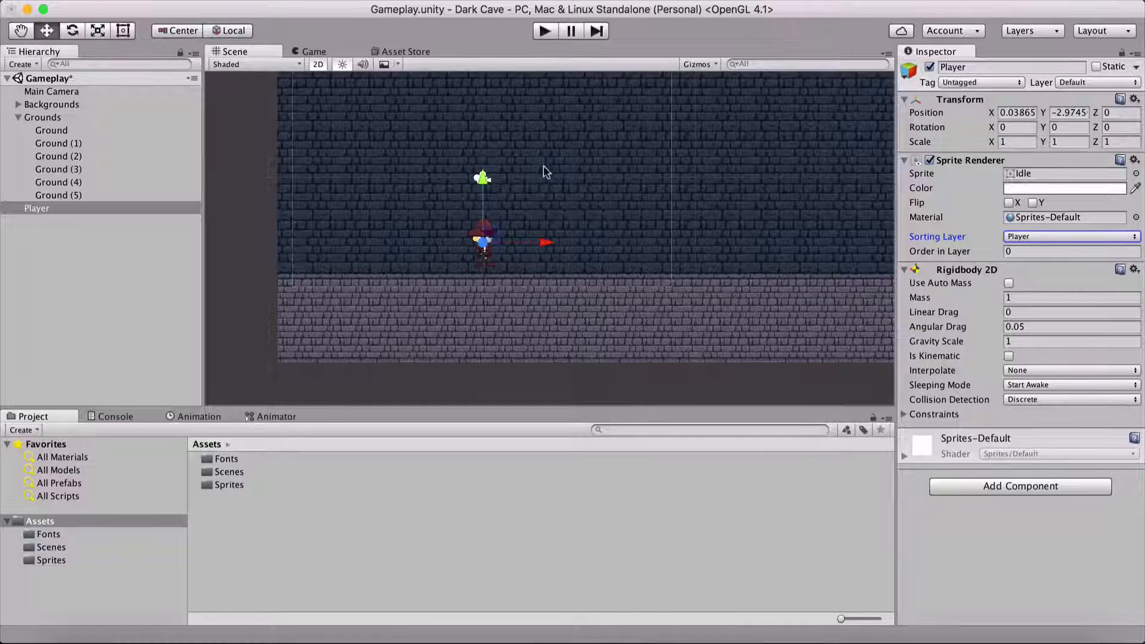
Step: Raise the Player to a Y position of about 1.01 and briefly run the game to test how it falls
{"action": "left_click_drag", "start_coordinate": [484, 179], "coordinate": [526, 63]}
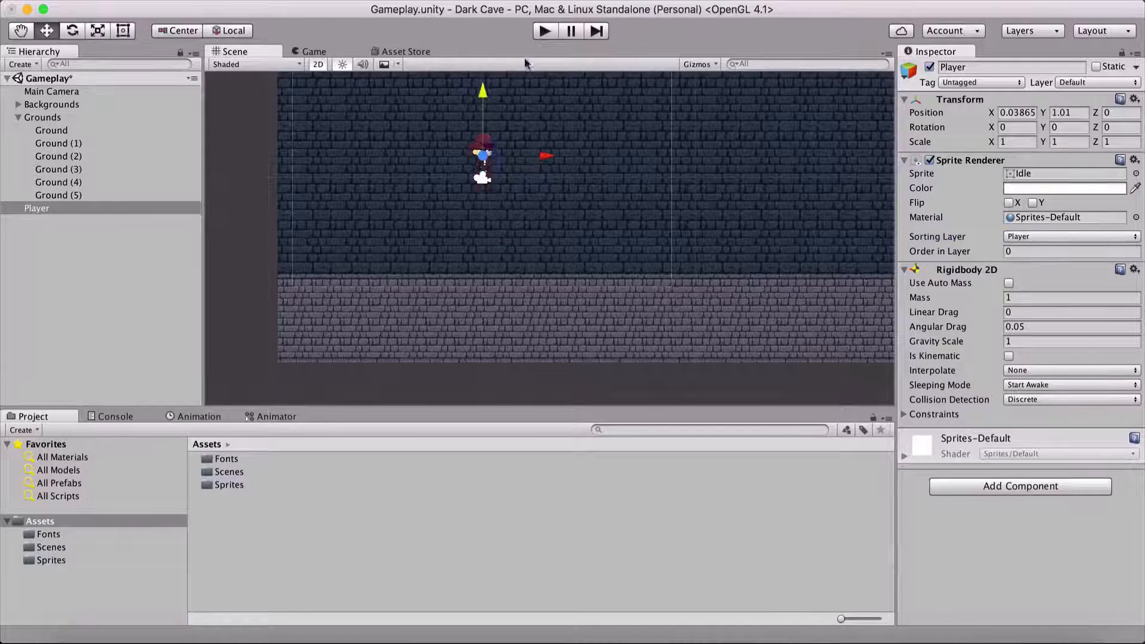
{"action": "left_click", "coordinate": [544, 31]}
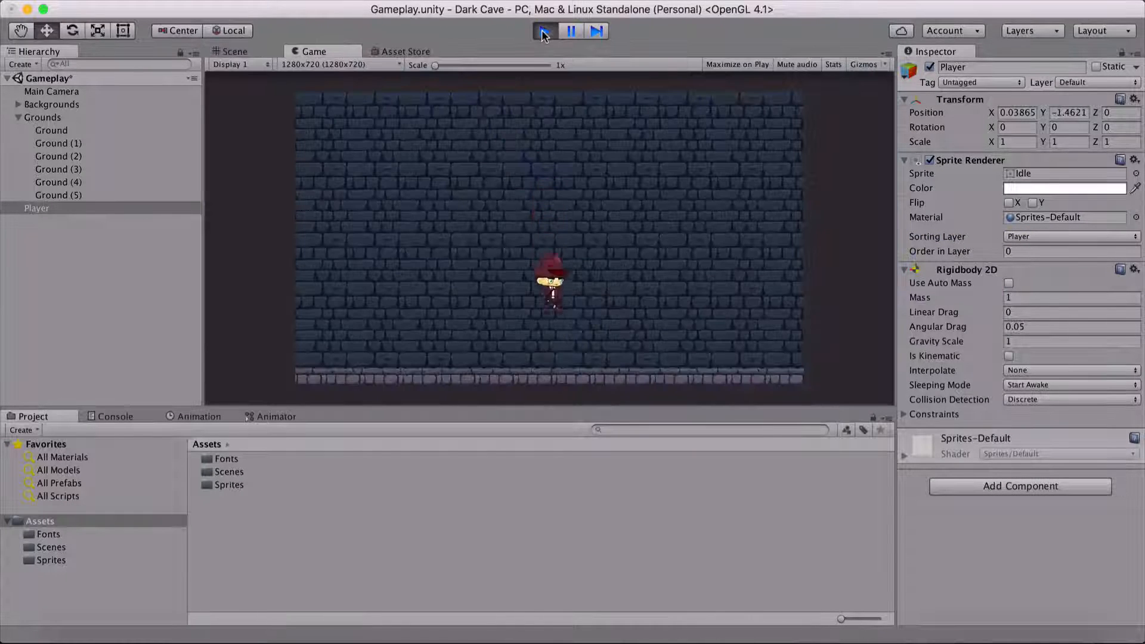
{"action": "left_click", "coordinate": [544, 31]}
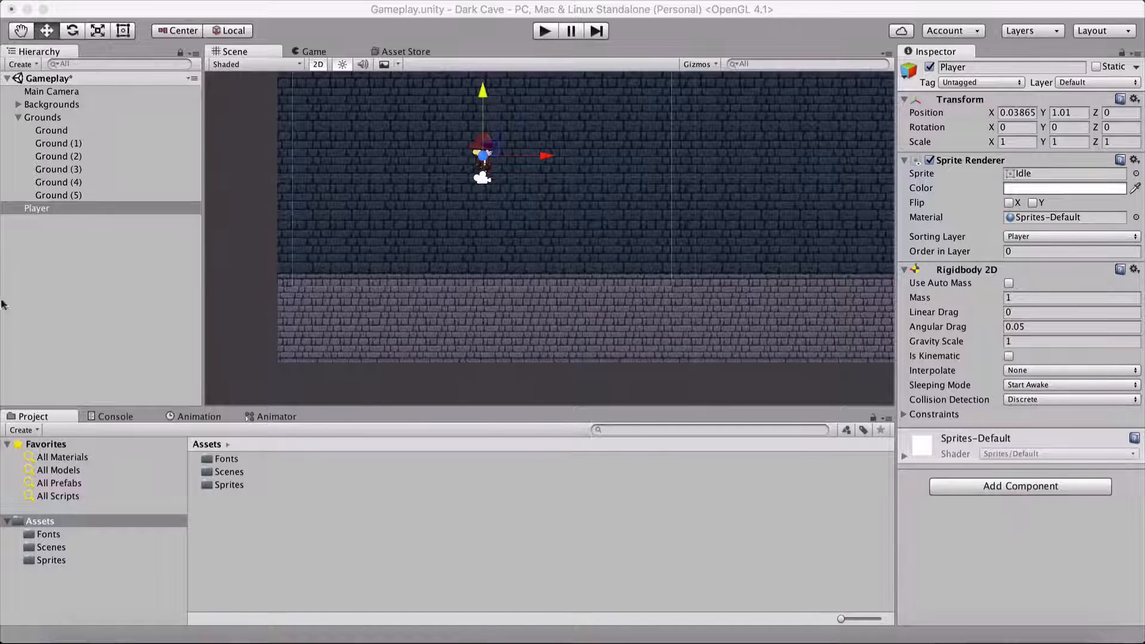
Step: Set the Player's Rigidbody 2D gravity scale to 3 and freeze its rotation on Z
{"action": "left_click", "coordinate": [69, 210]}
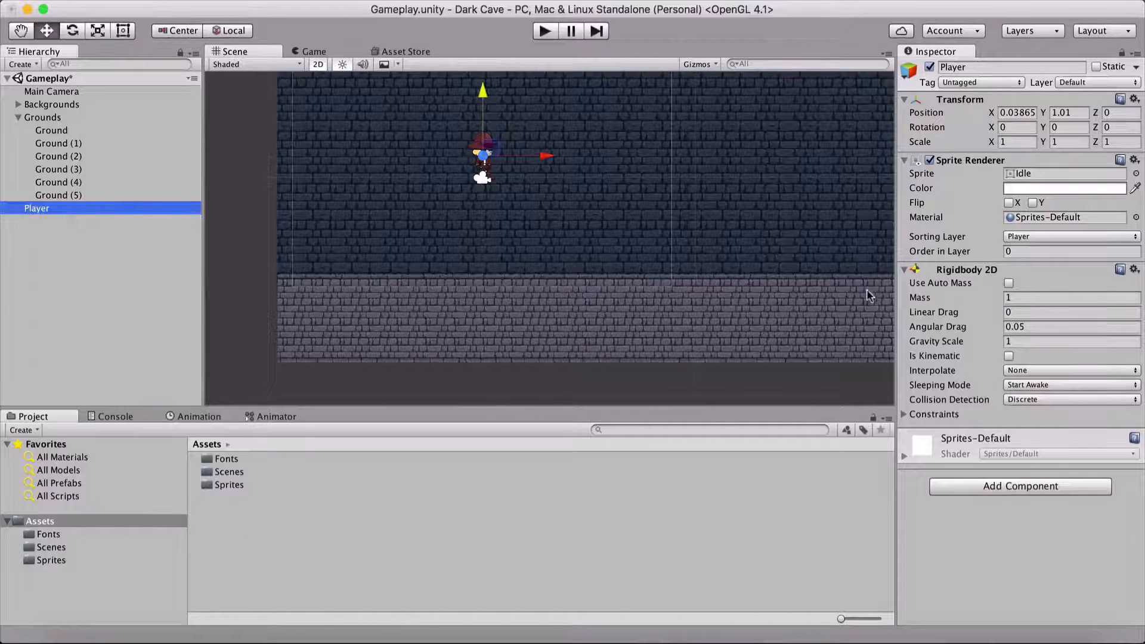
{"action": "left_click", "coordinate": [1000, 342]}
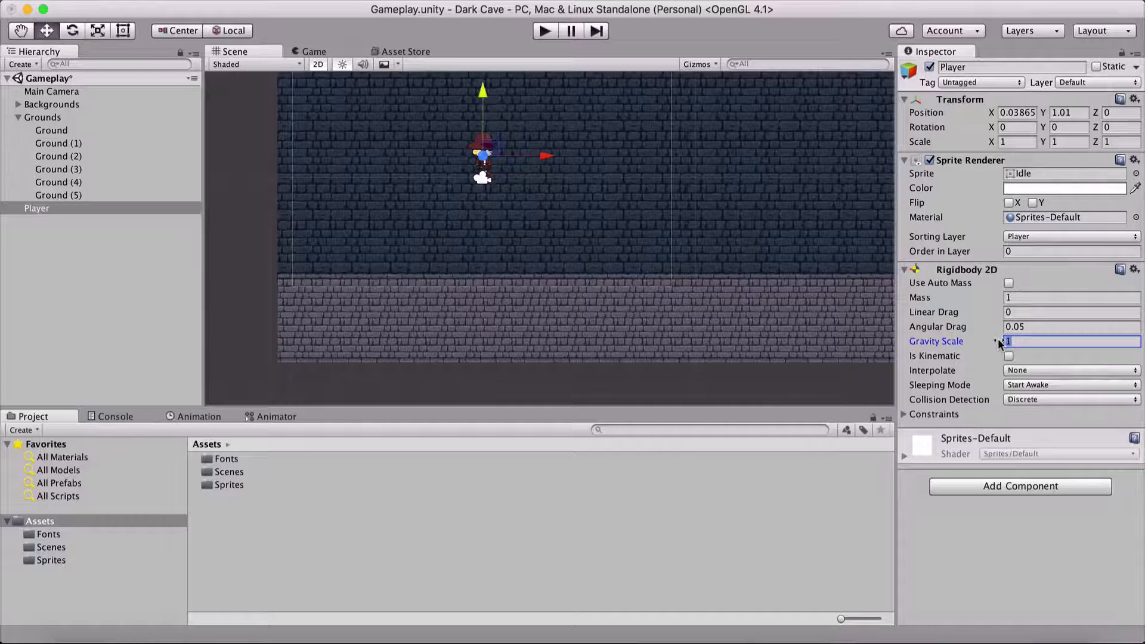
{"action": "type", "text": "3"}
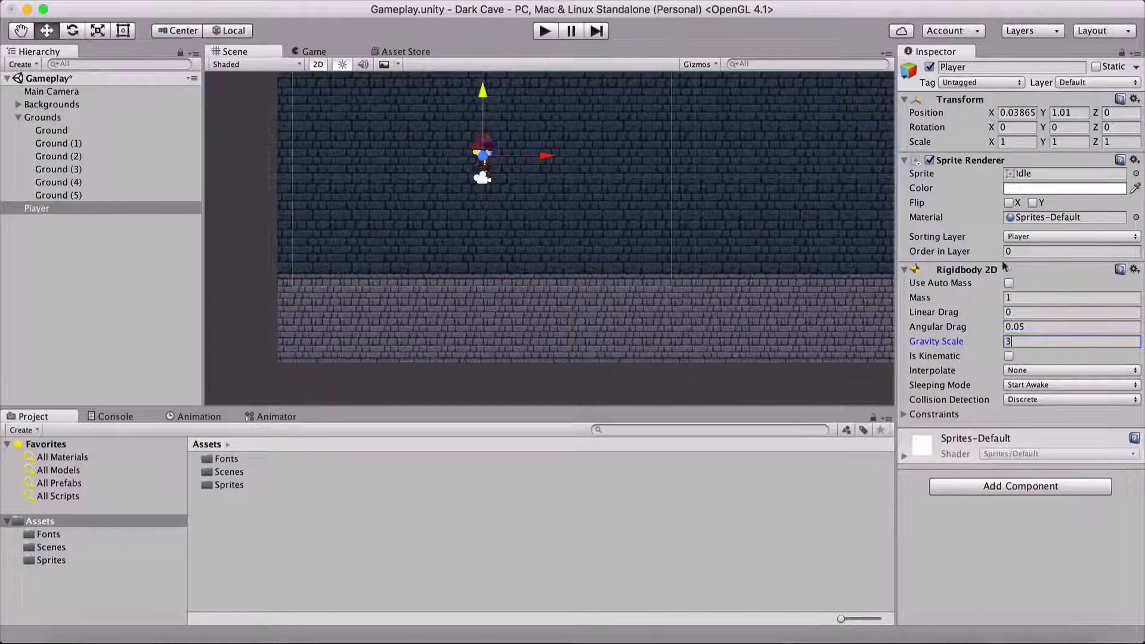
{"action": "left_click", "coordinate": [904, 415]}
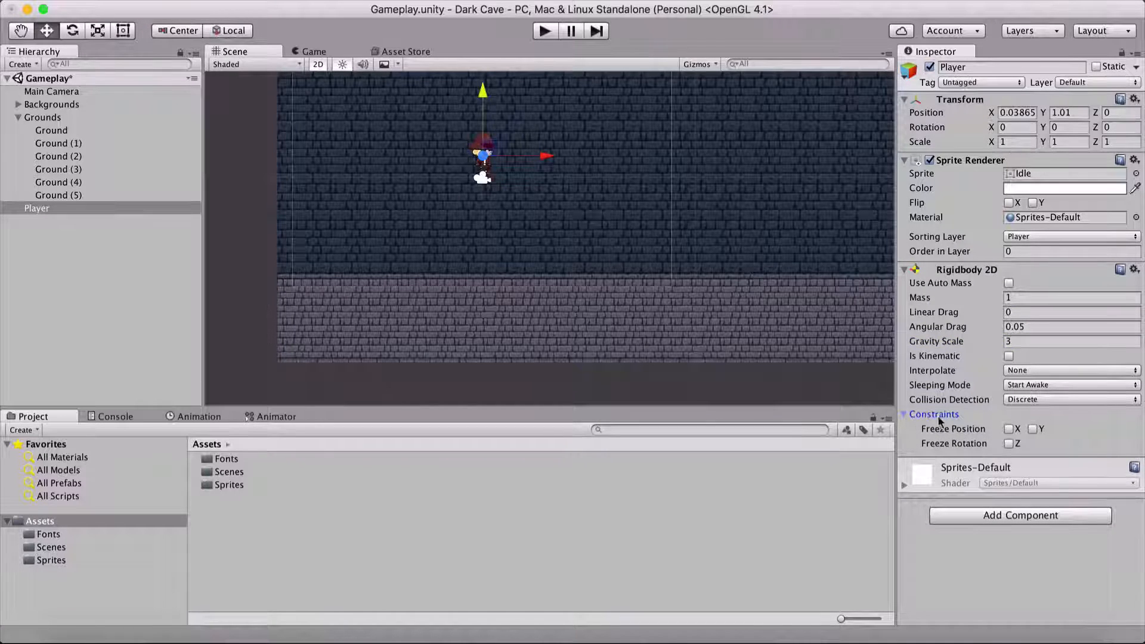
{"action": "left_click", "coordinate": [1009, 444]}
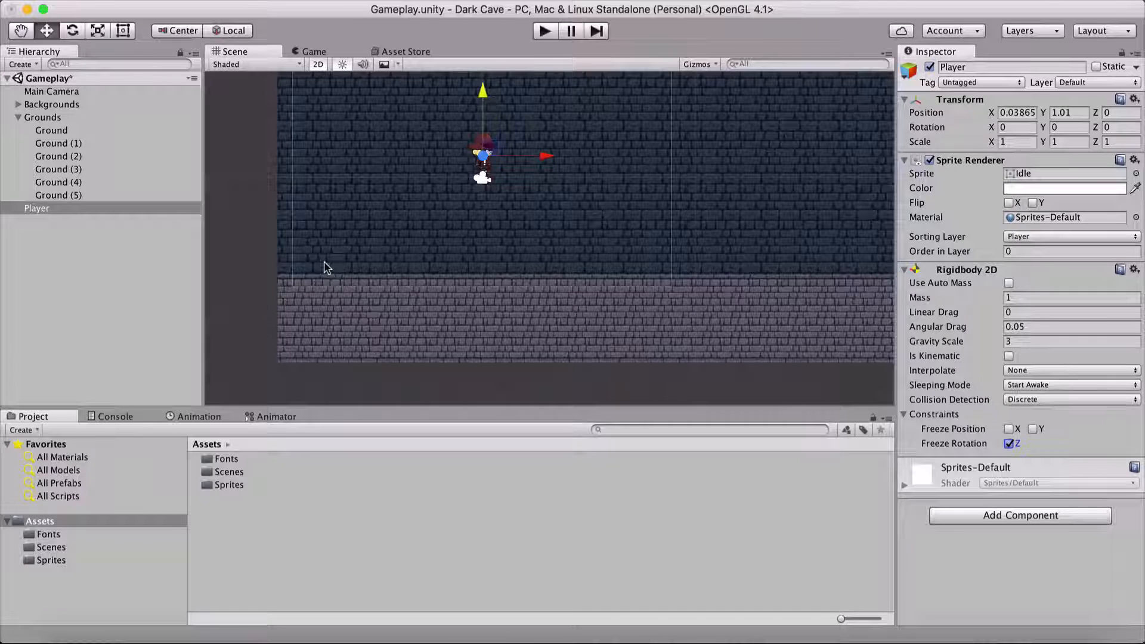
Step: Briefly run the game to test the new gravity scale, and save the scene
{"action": "left_click", "coordinate": [542, 31]}
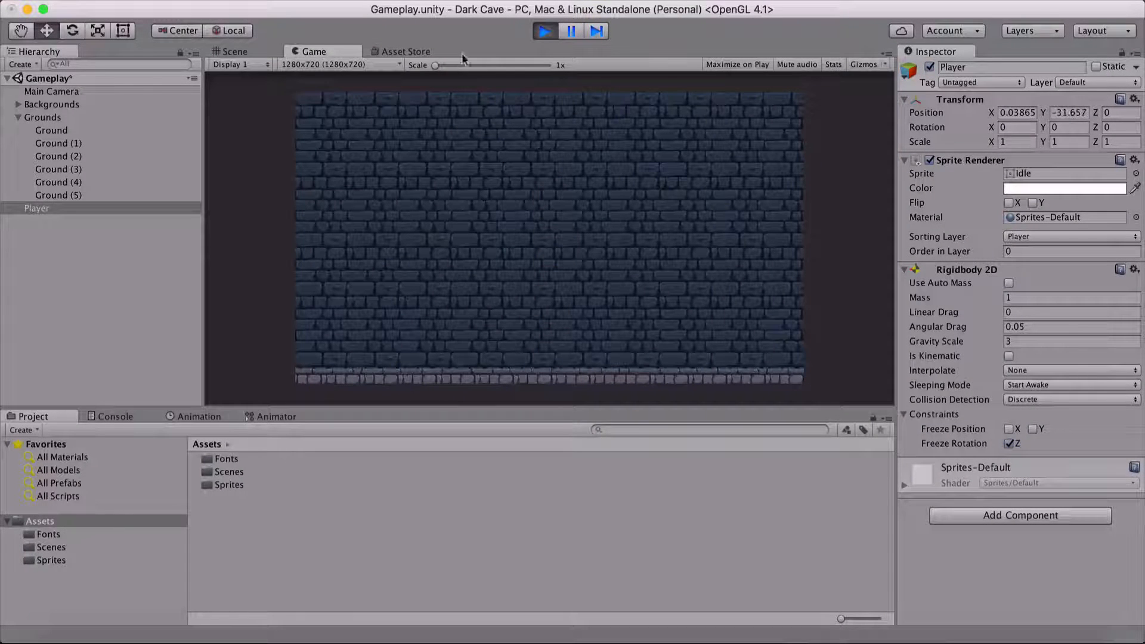
{"action": "left_click", "coordinate": [545, 30]}
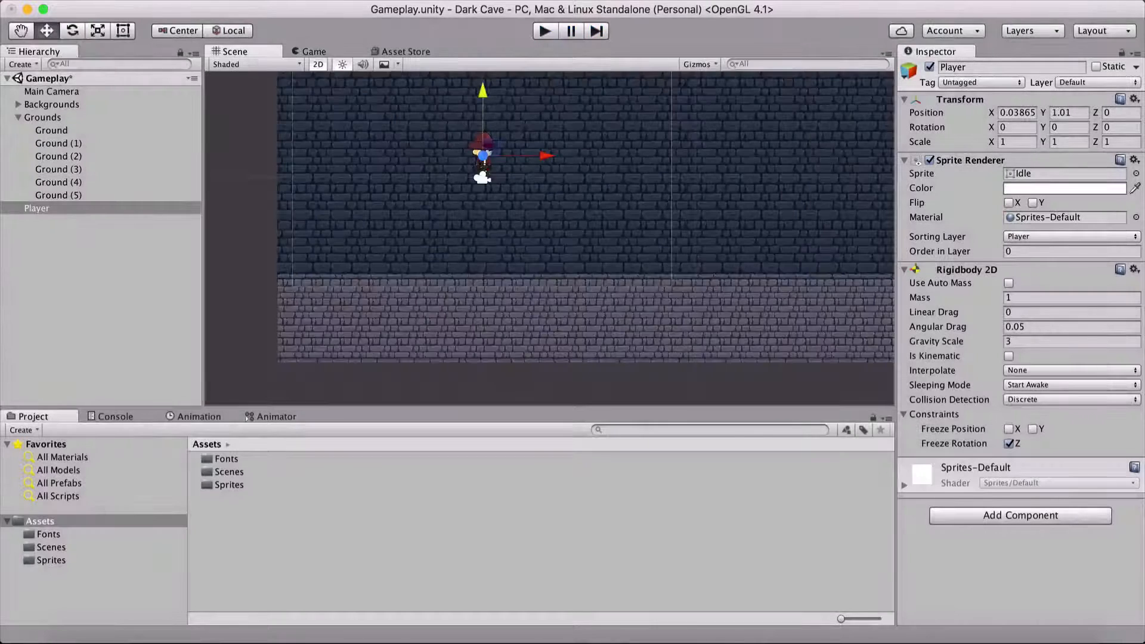
{"action": "left_click", "coordinate": [1009, 341]}
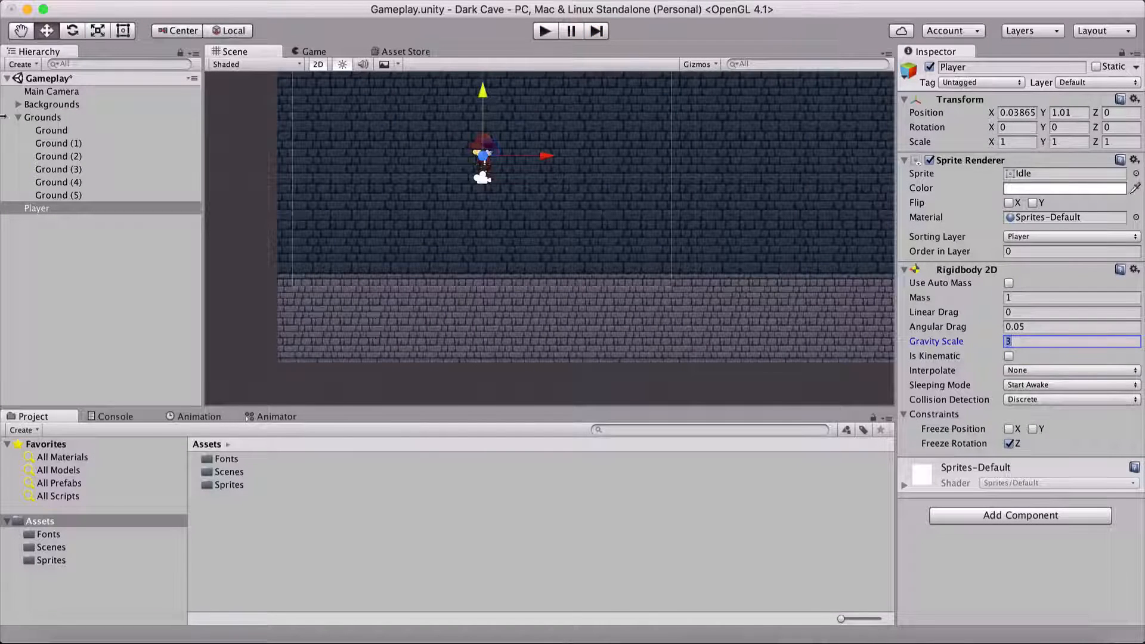
{"action": "left_click", "coordinate": [54, 285]}
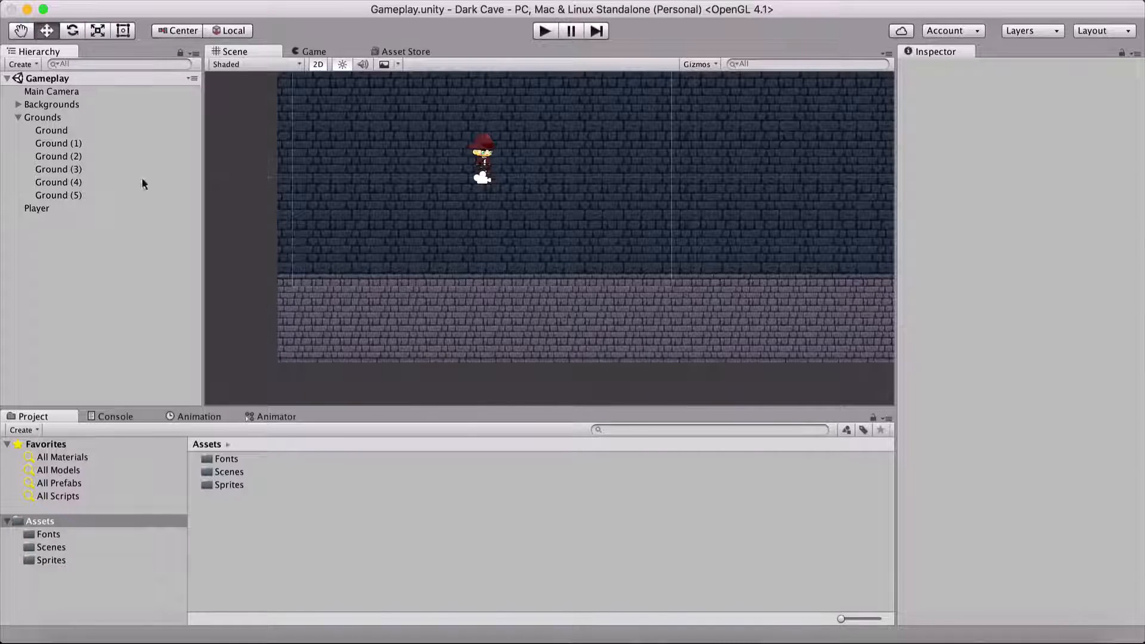
Step: Add a Box Collider 2D component to the Player object
{"action": "left_click", "coordinate": [37, 208]}
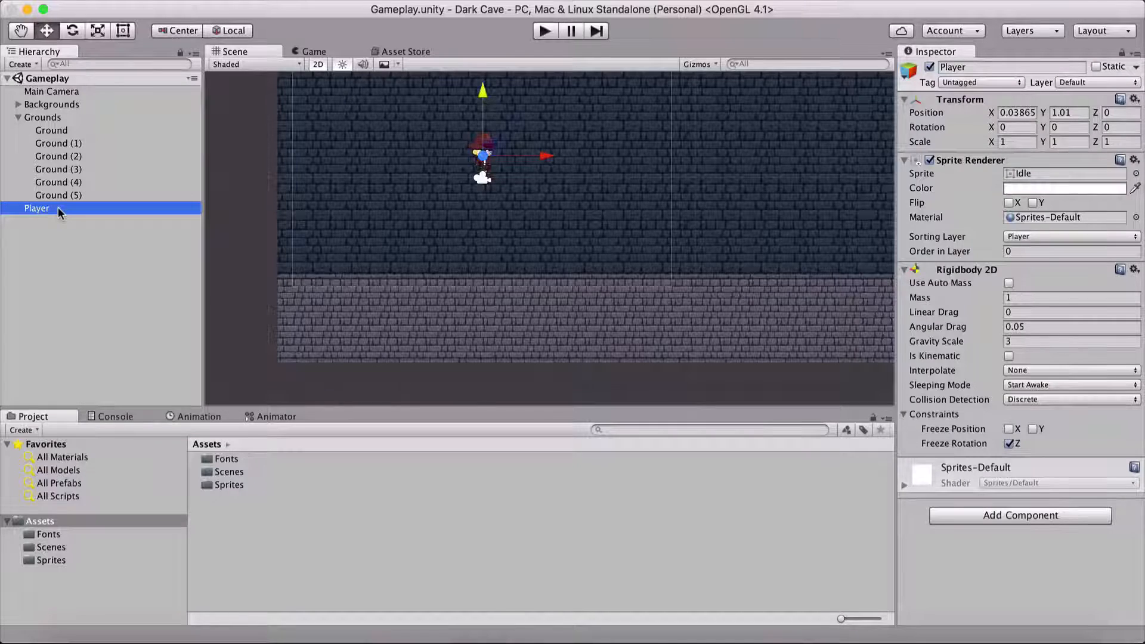
{"action": "left_click", "coordinate": [967, 517]}
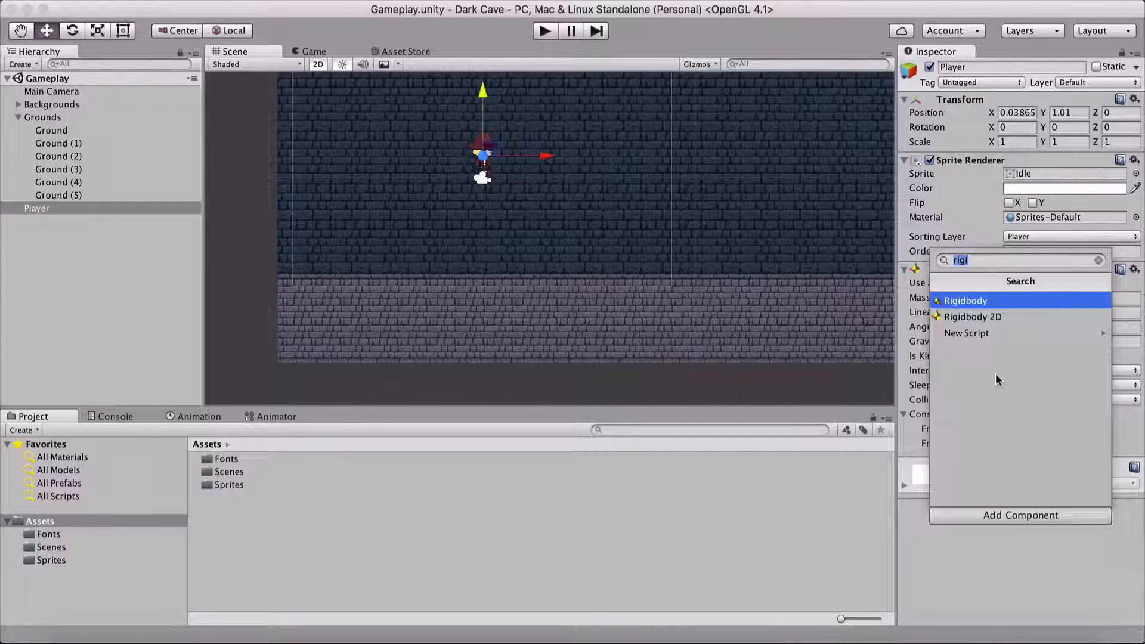
{"action": "type", "text": "box"}
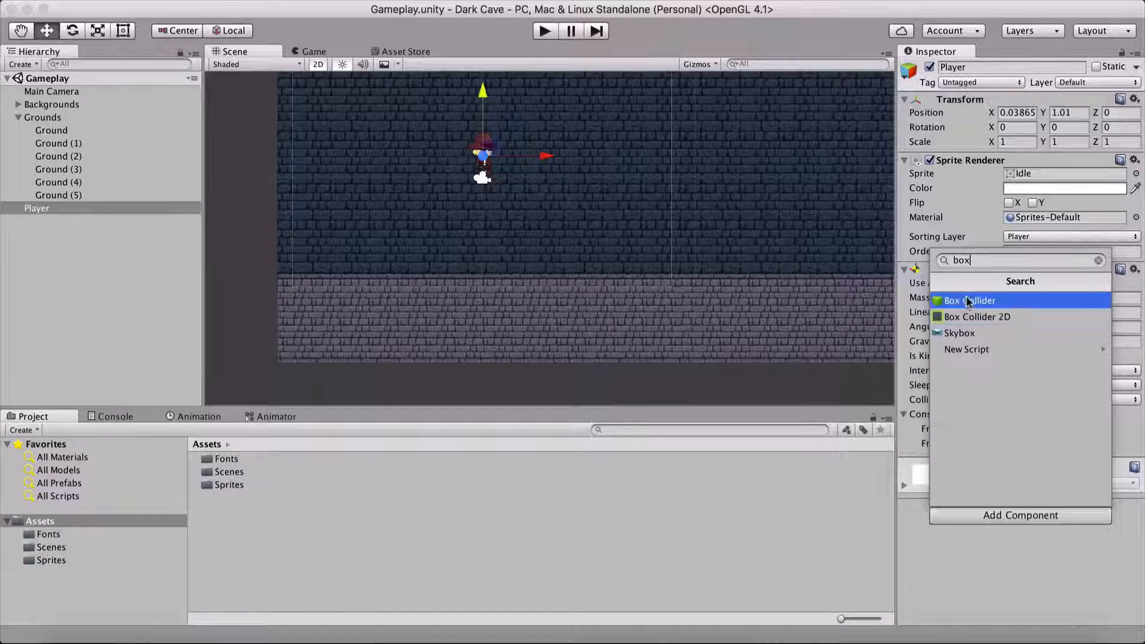
{"action": "left_click", "coordinate": [1029, 321]}
Step: Move the Player horizontally away from the camera icon to an X position of about -1.96
{"action": "scroll", "coordinate": [456, 161], "scroll_direction": "up", "scroll_amount": 5}
{"action": "middle_click_drag", "start_coordinate": [475, 251], "coordinate": [564, 381]}
{"action": "scroll", "coordinate": [494, 275], "scroll_direction": "up", "scroll_amount": 4}
{"action": "middle_click_drag", "start_coordinate": [481, 361], "coordinate": [488, 334]}
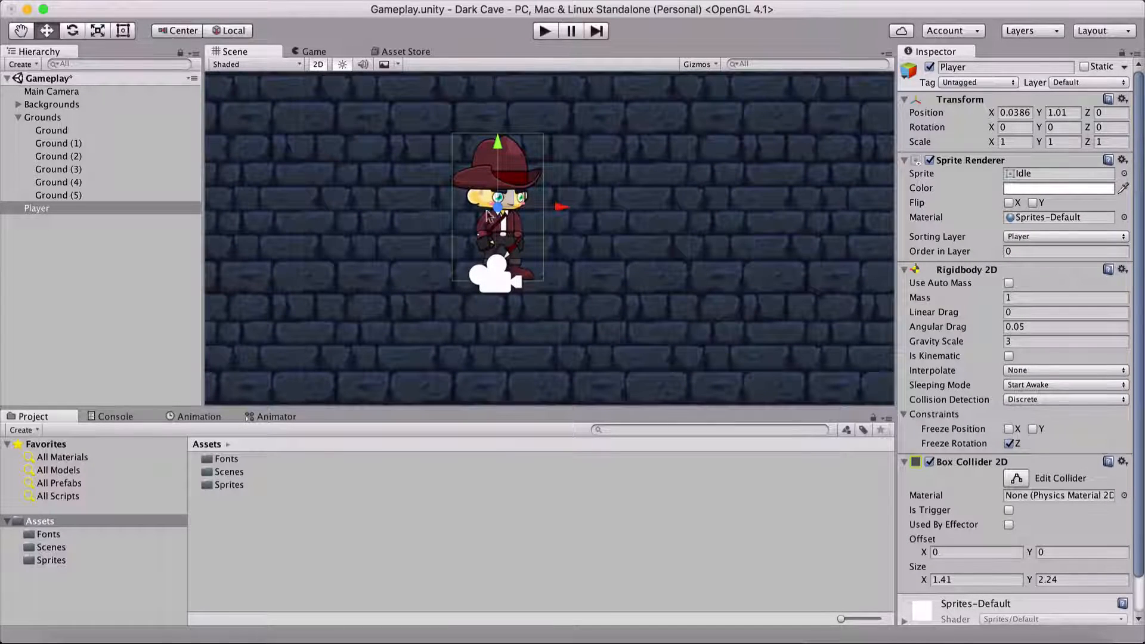
{"action": "left_click_drag", "start_coordinate": [560, 207], "coordinate": [463, 207]}
{"action": "middle_click_drag", "start_coordinate": [392, 396], "coordinate": [534, 383]}
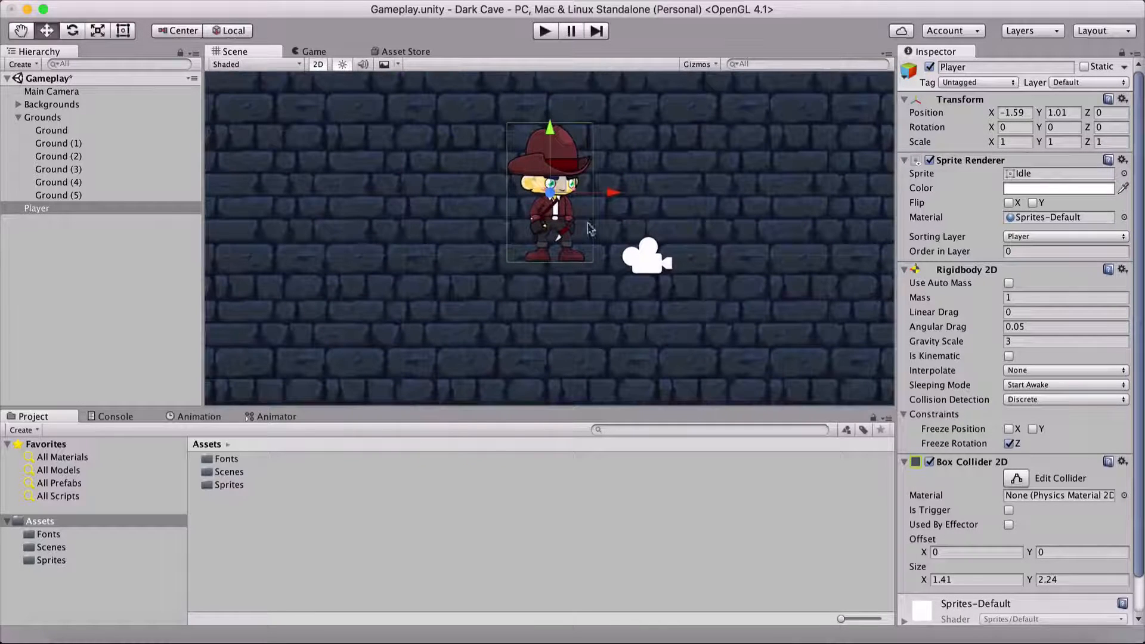
{"action": "left_click_drag", "start_coordinate": [604, 204], "coordinate": [582, 204]}
Step: Resize the Player's Box Collider 2D to fit the body, with size X 0.8 and Y 2.26
{"action": "scroll", "coordinate": [535, 230], "scroll_direction": "up", "scroll_amount": 2}
{"action": "scroll", "coordinate": [535, 230], "scroll_direction": "up", "scroll_amount": 1}
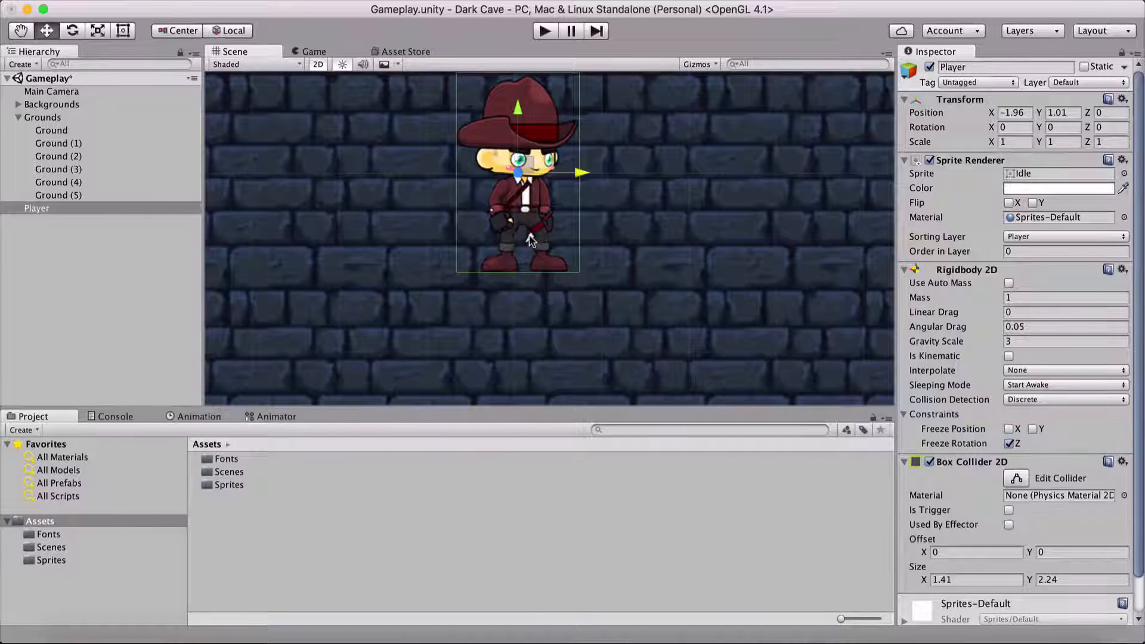
{"action": "scroll", "coordinate": [543, 241], "scroll_direction": "up", "scroll_amount": 2}
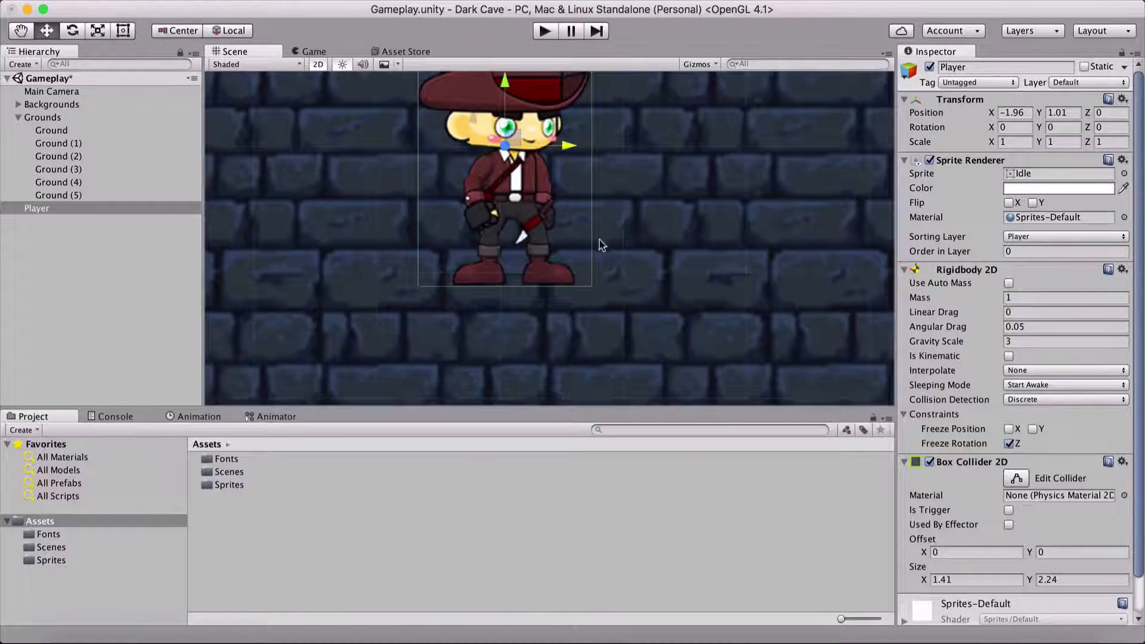
{"action": "scroll", "coordinate": [596, 247], "scroll_direction": "up", "scroll_amount": 3}
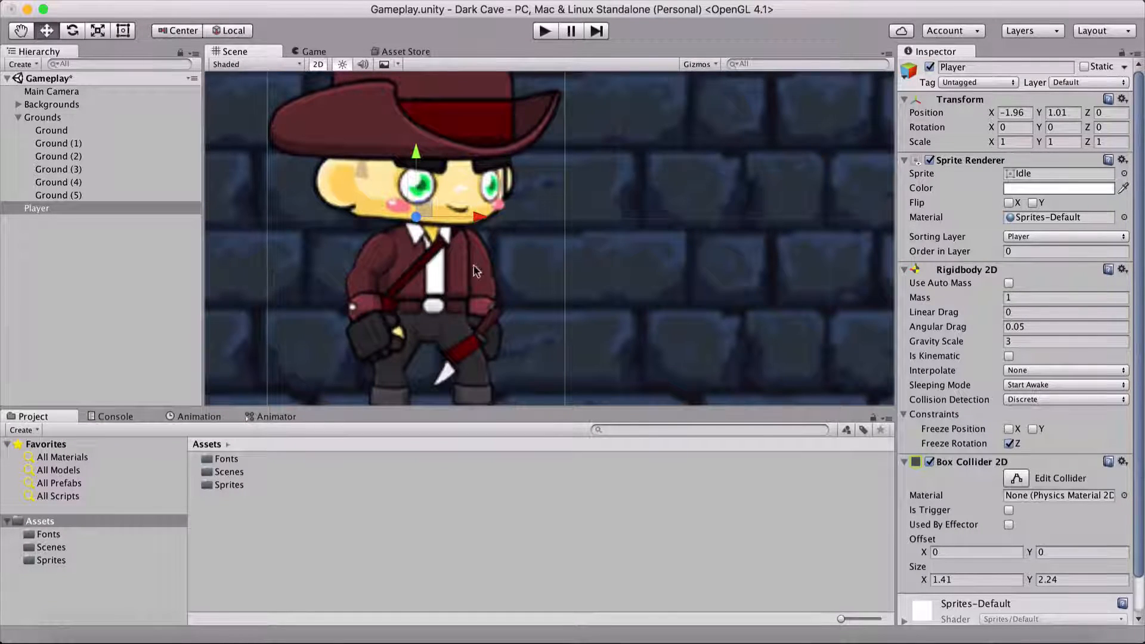
{"action": "scroll", "coordinate": [495, 293], "scroll_direction": "down", "scroll_amount": 1}
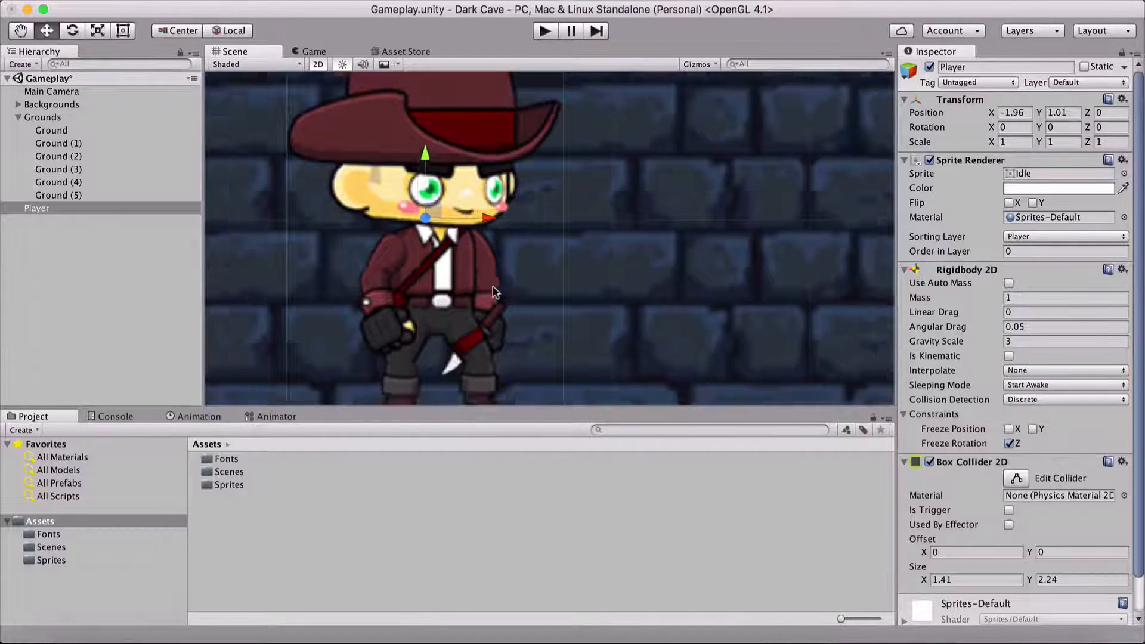
{"action": "scroll", "coordinate": [495, 293], "scroll_direction": "down", "scroll_amount": 3}
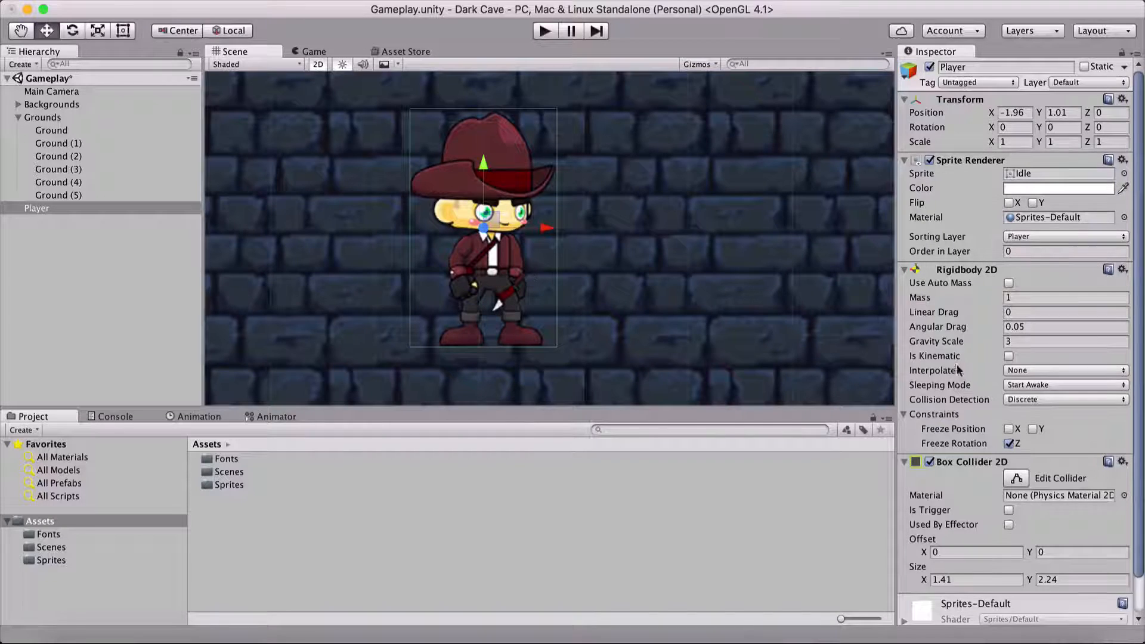
{"action": "scroll", "coordinate": [958, 370], "scroll_direction": "down", "scroll_amount": 2}
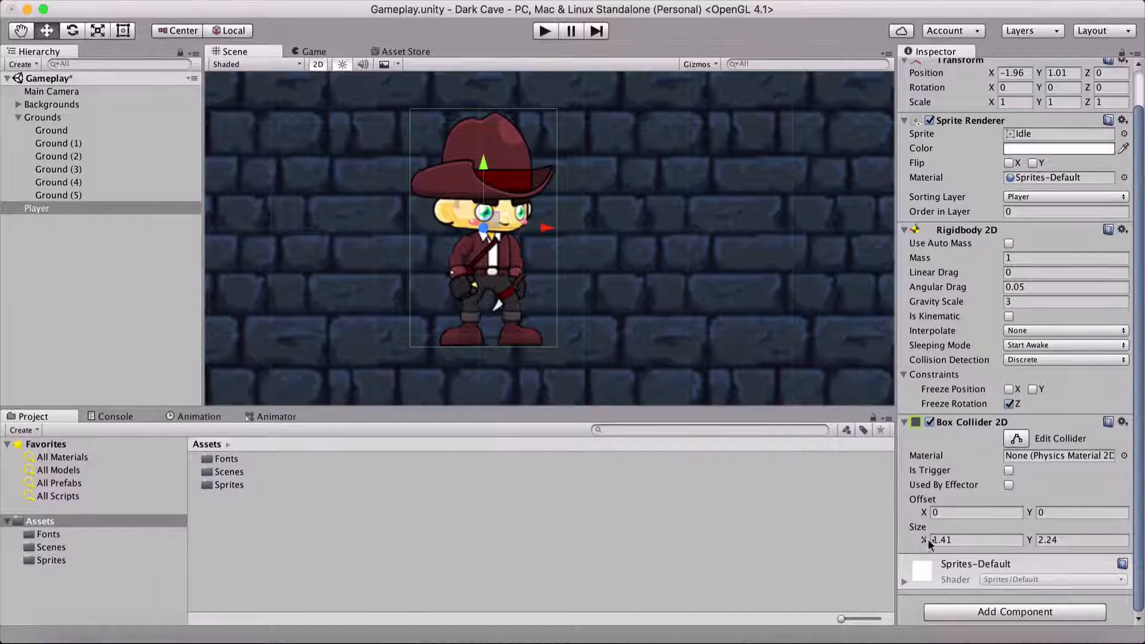
{"action": "left_click_drag", "start_coordinate": [928, 539], "coordinate": [905, 531]}
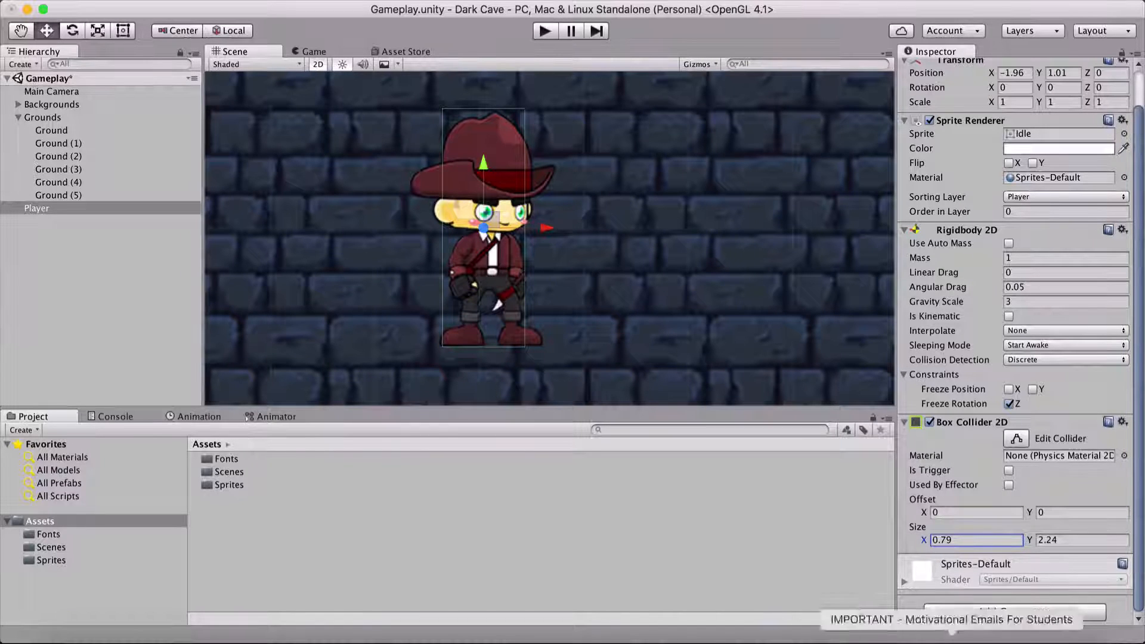
{"action": "left_click", "coordinate": [962, 538]}
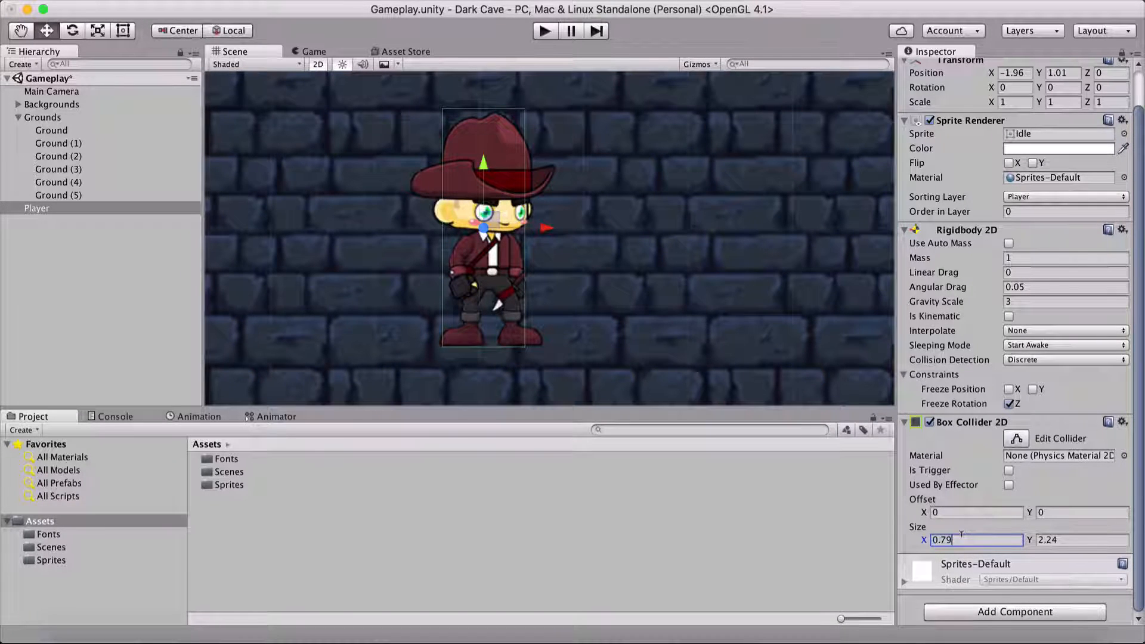
{"action": "type", "text": "0.8"}
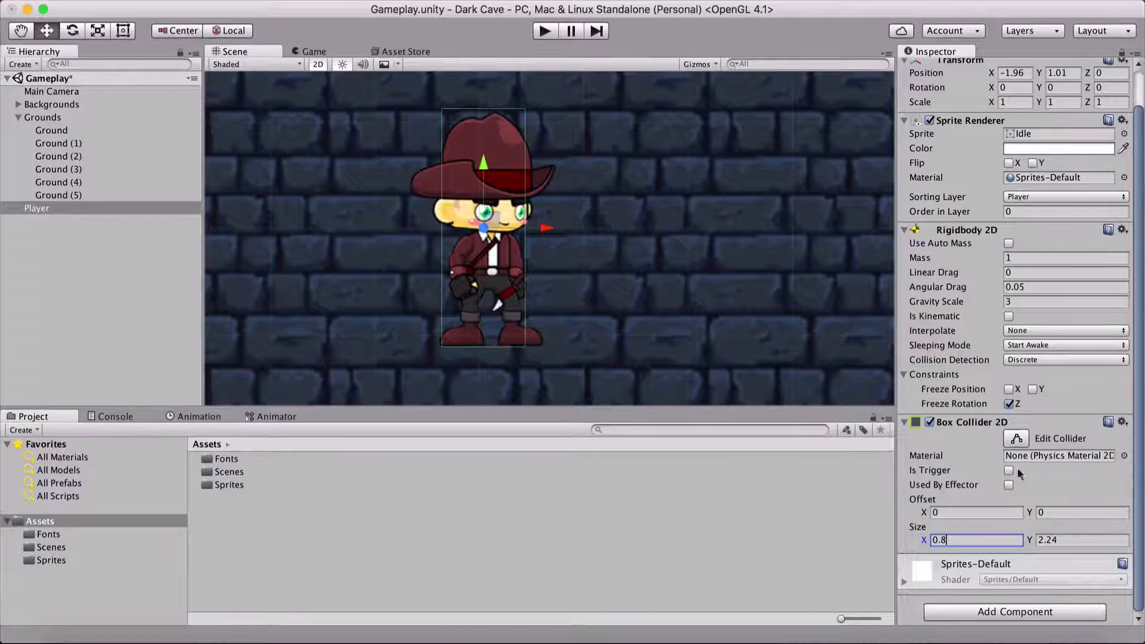
{"action": "left_click", "coordinate": [1071, 538]}
{"action": "type", "text": "2.2"}
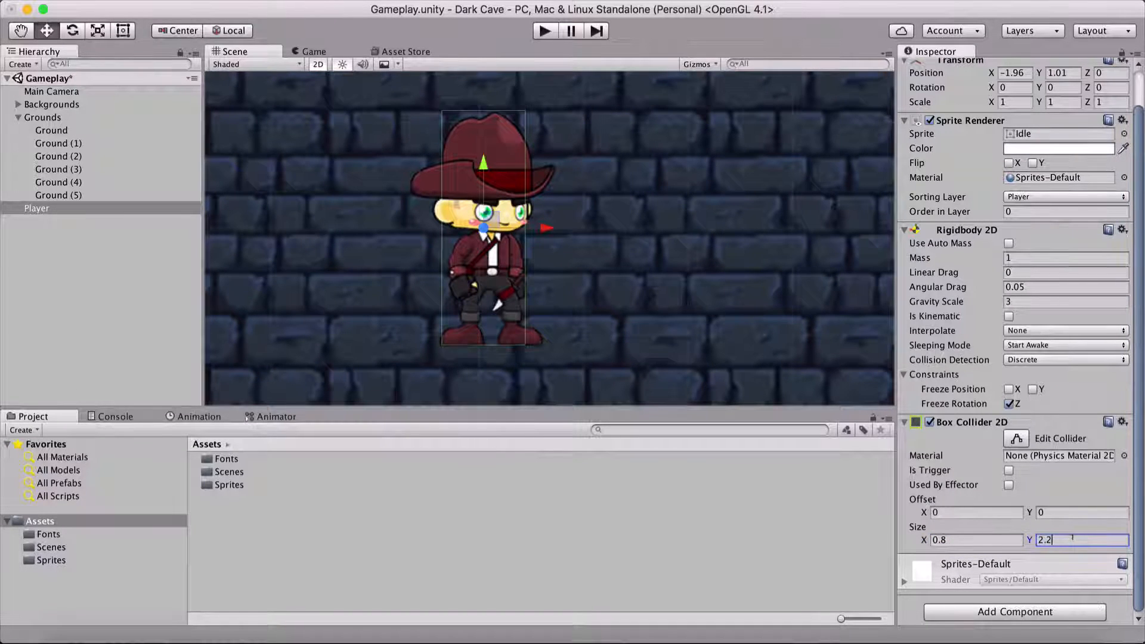
{"action": "type", "text": "6"}
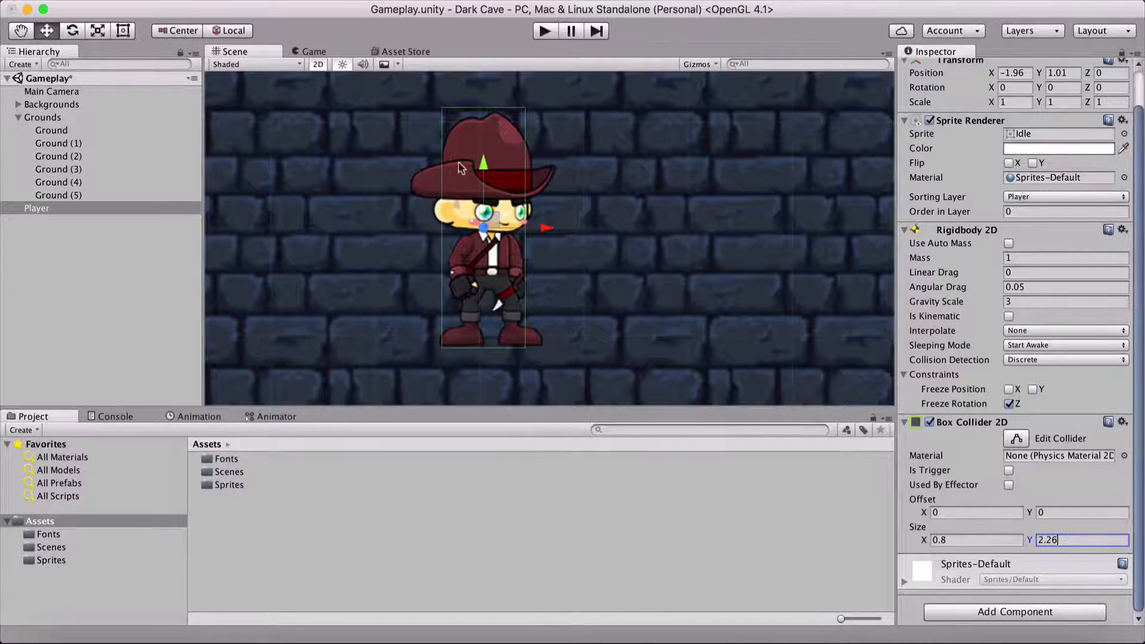
Step: Save the scene and run the game to test the Player's collider against the ground
{"action": "scroll", "coordinate": [549, 239], "scroll_direction": "down", "scroll_amount": 3}
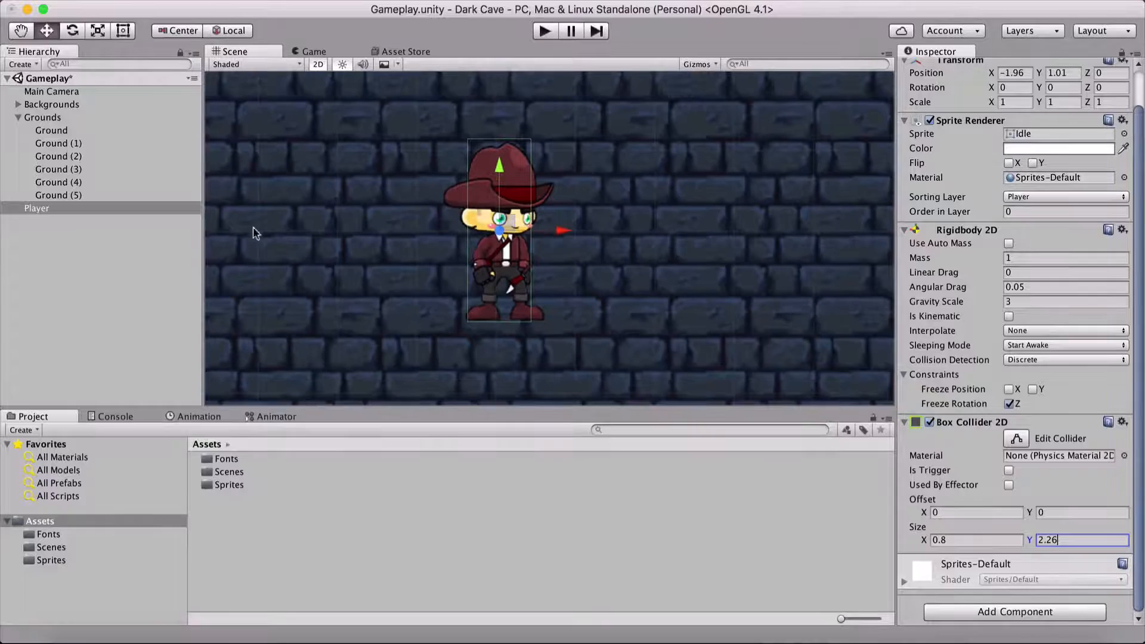
{"action": "left_click", "coordinate": [109, 266]}
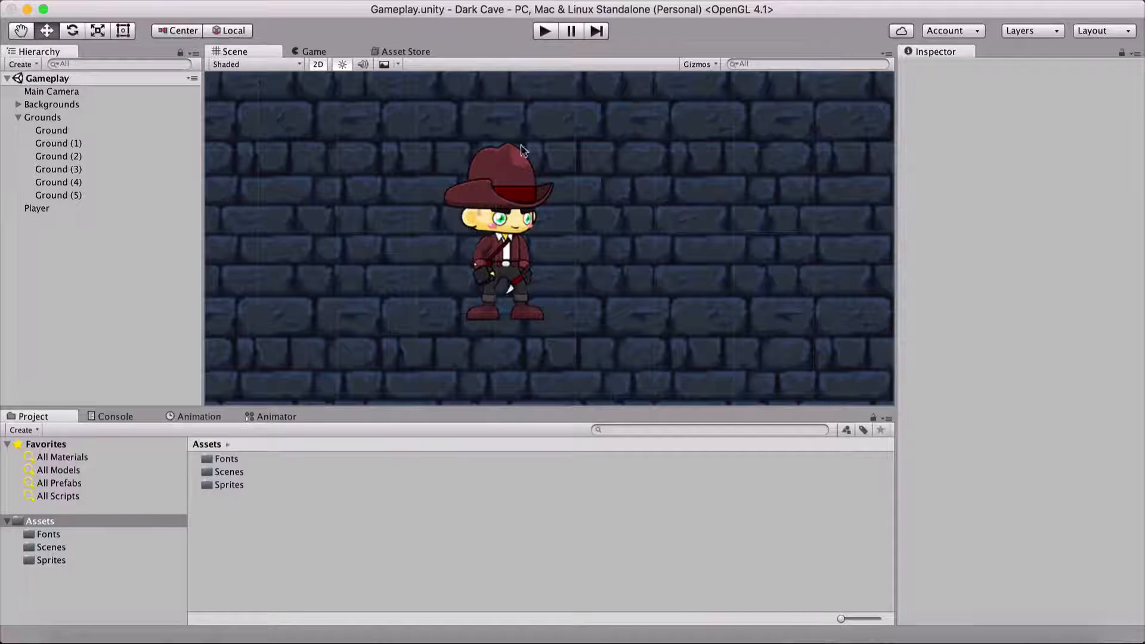
{"action": "left_click", "coordinate": [544, 32]}
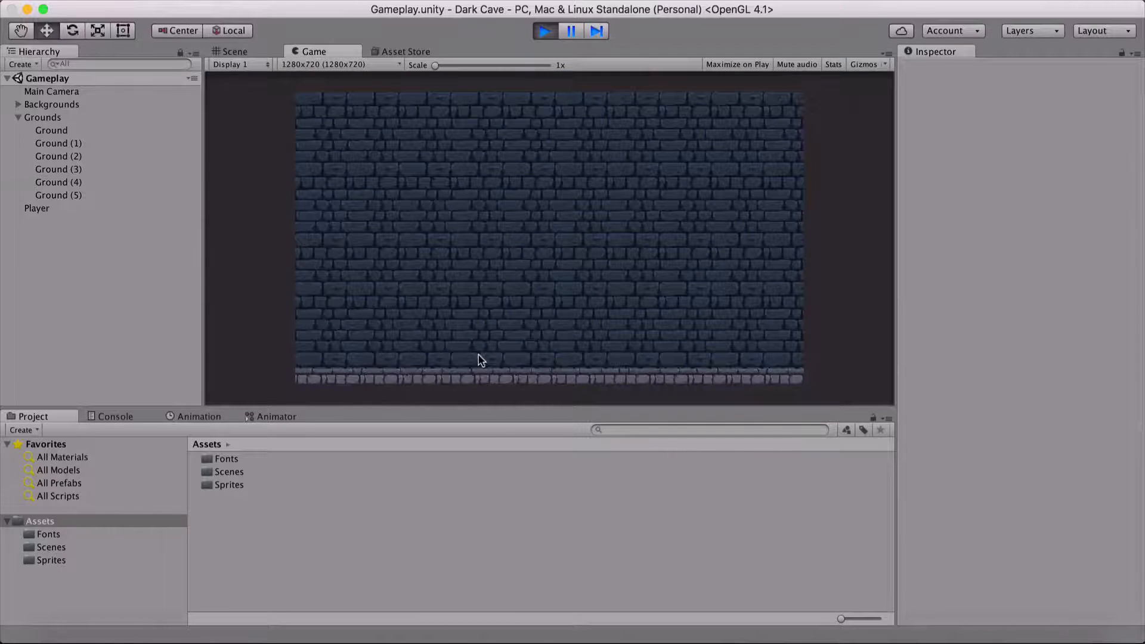
Step: Stop the running game and add a Box Collider 2D component to all six Ground objects, Ground through Ground (5)
{"action": "left_click", "coordinate": [545, 32]}
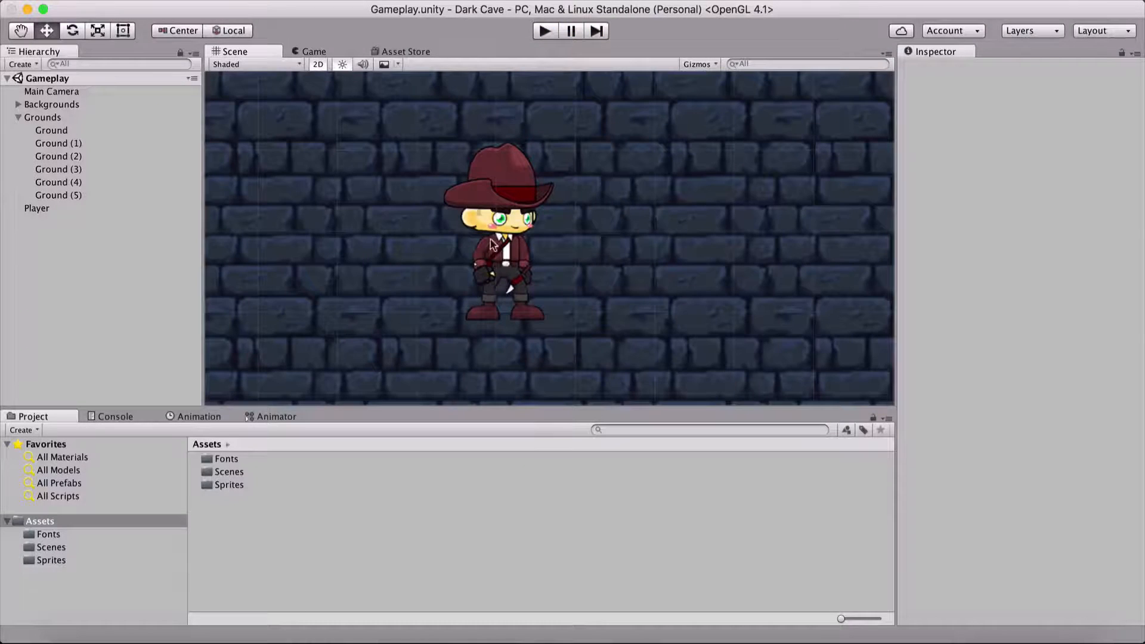
{"action": "scroll", "coordinate": [340, 259], "scroll_direction": "down", "scroll_amount": 5}
{"action": "scroll", "coordinate": [453, 310], "scroll_direction": "down", "scroll_amount": 2}
{"action": "middle_click_drag", "start_coordinate": [432, 310], "coordinate": [291, 254]}
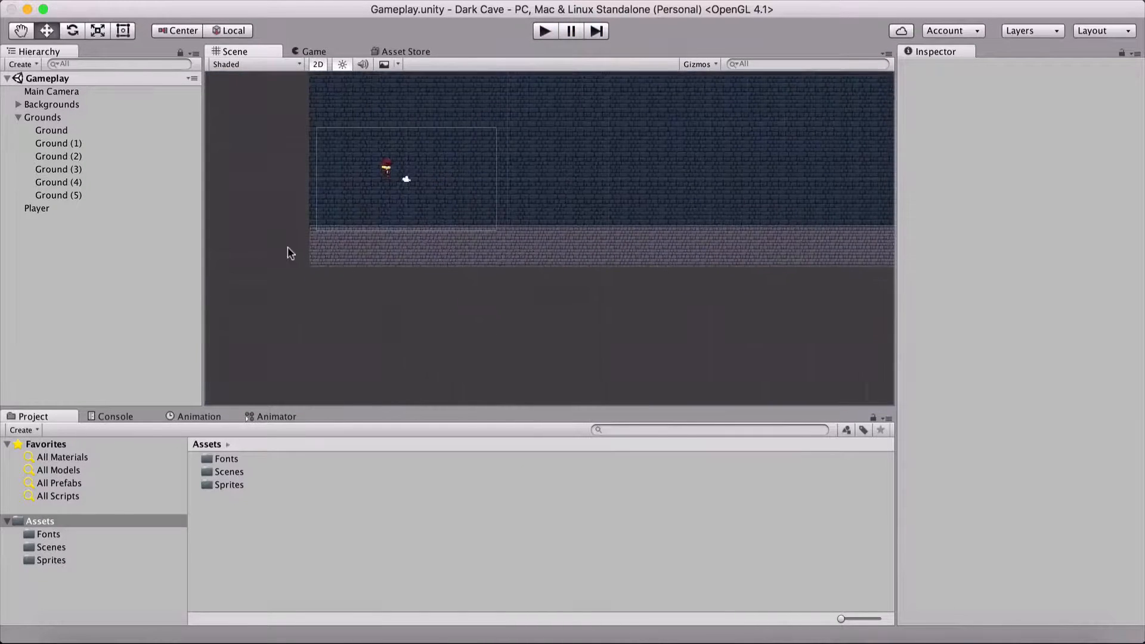
{"action": "scroll", "coordinate": [298, 267], "scroll_direction": "up", "scroll_amount": 3}
{"action": "middle_click_drag", "start_coordinate": [317, 294], "coordinate": [385, 290]}
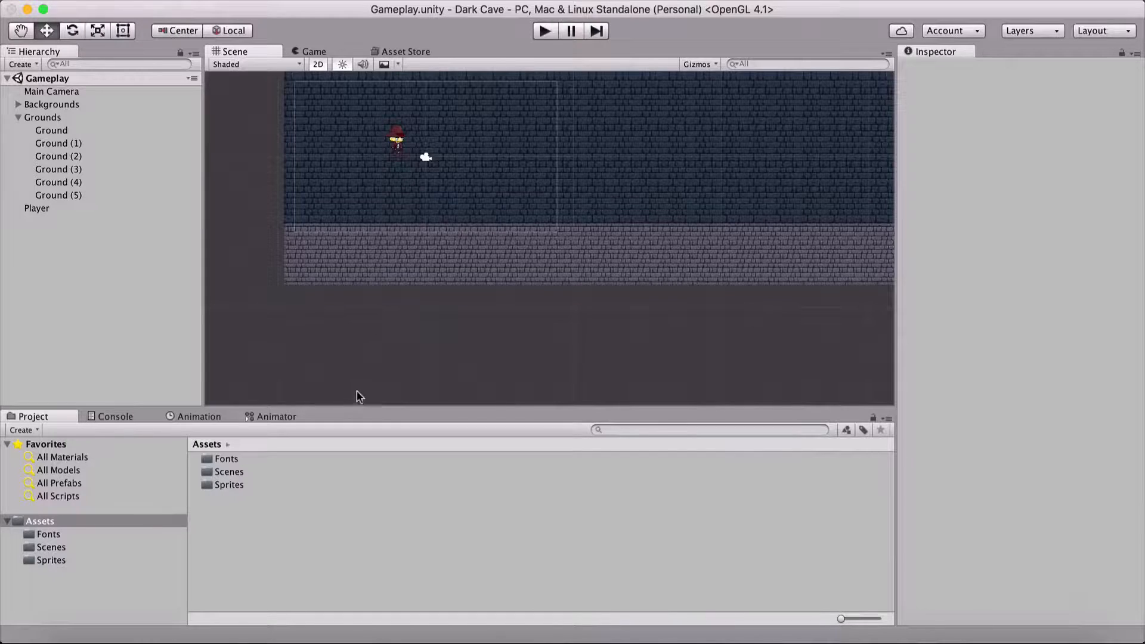
{"action": "left_click", "coordinate": [369, 257]}
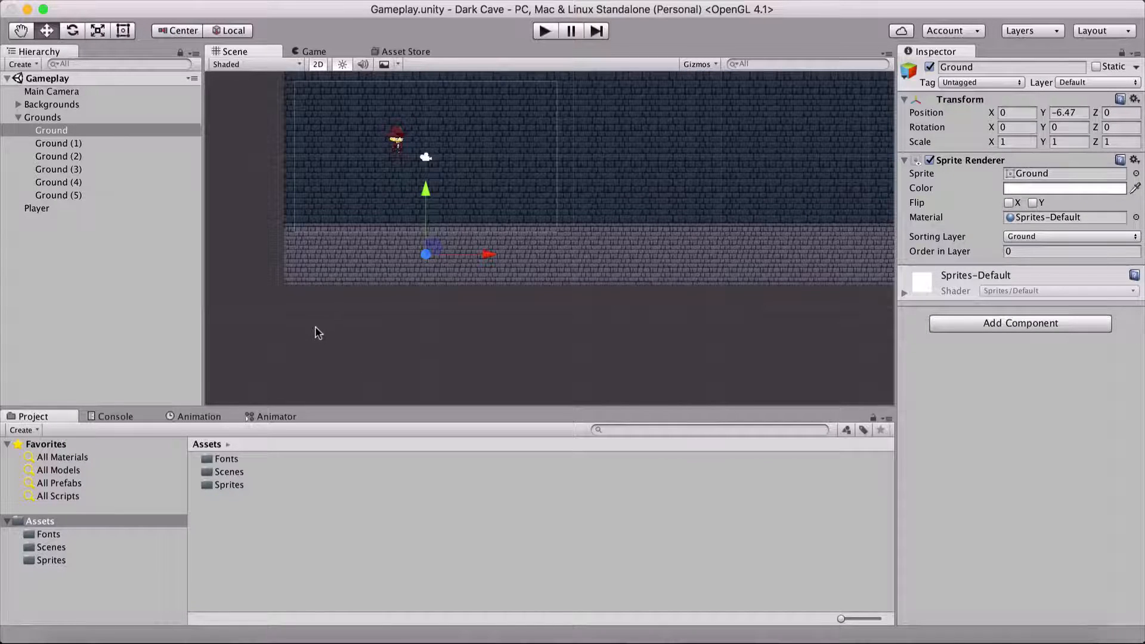
{"action": "left_click", "coordinate": [96, 196], "text": "shift"}
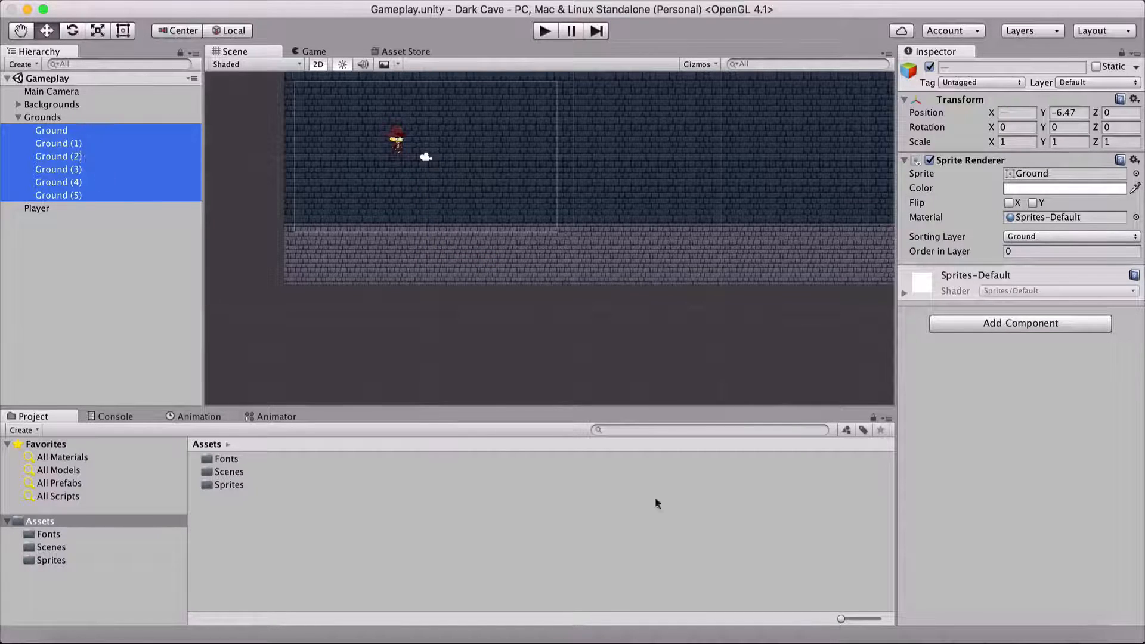
{"action": "left_click", "coordinate": [983, 323]}
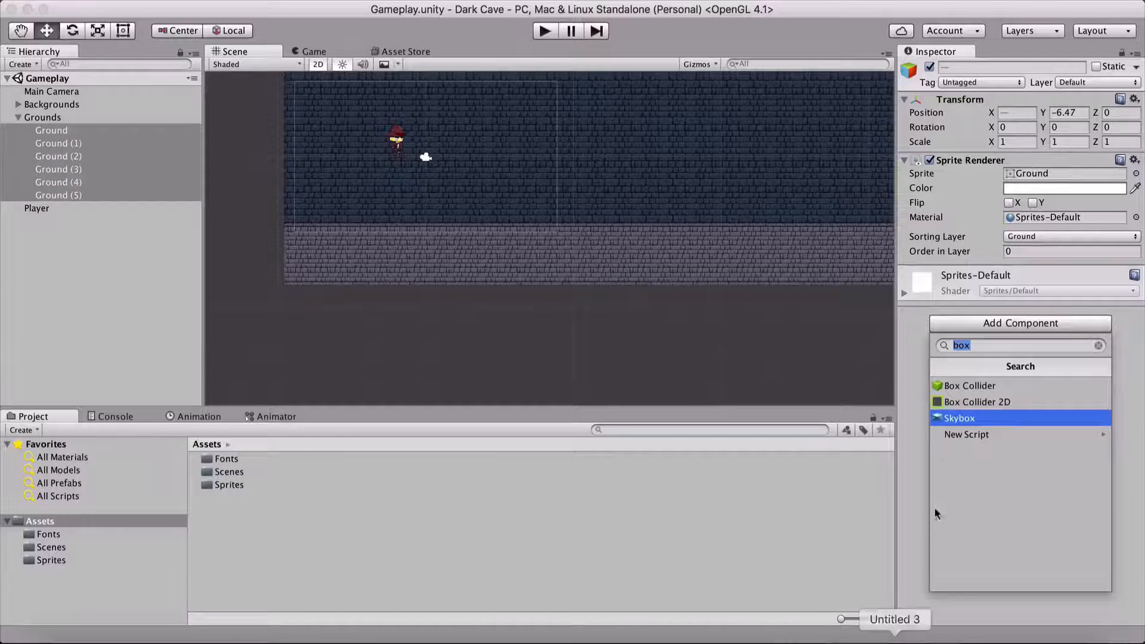
{"action": "left_click", "coordinate": [942, 402]}
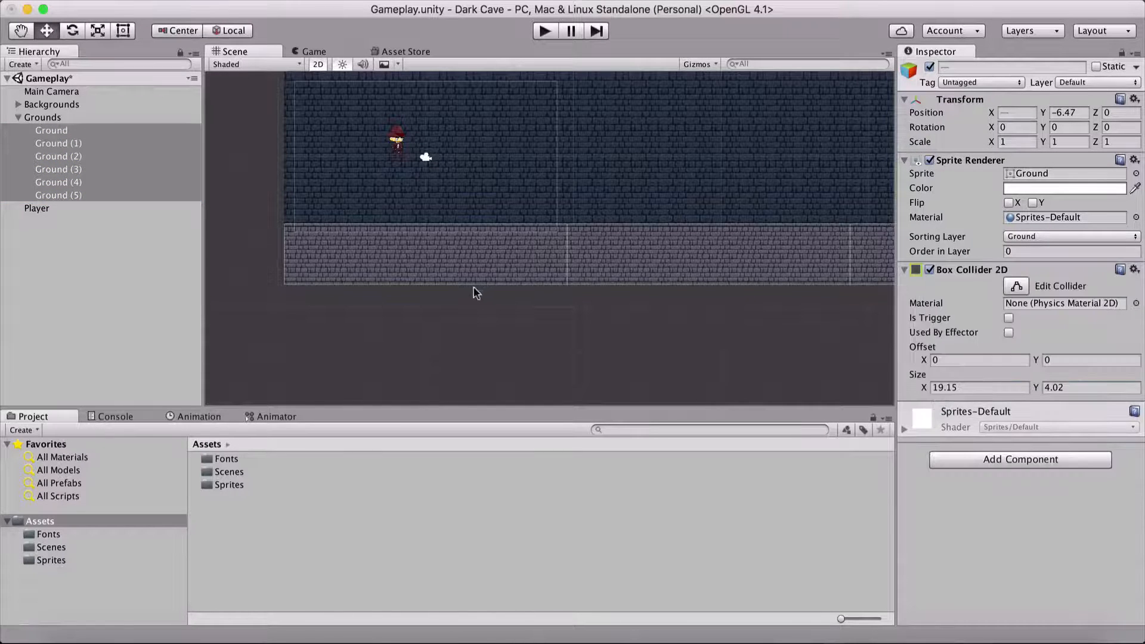
Step: Examine how the box colliders cover the ground pieces along the full length of the level
{"action": "scroll", "coordinate": [503, 286], "scroll_direction": "down", "scroll_amount": 10}
{"action": "middle_click_drag", "start_coordinate": [652, 277], "coordinate": [587, 246]}
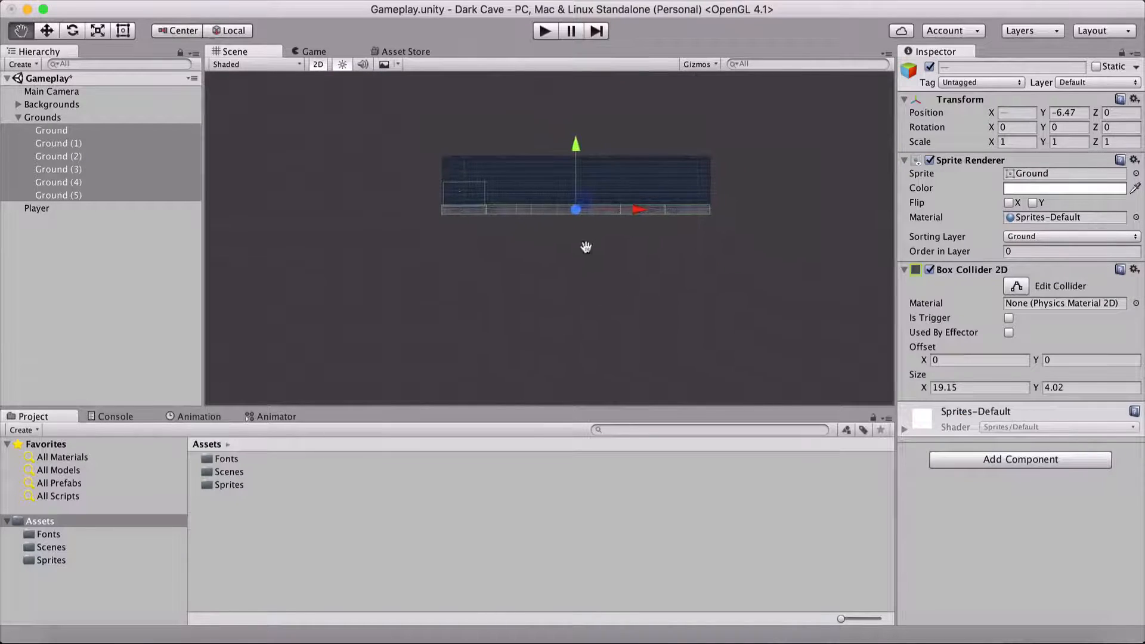
{"action": "scroll", "coordinate": [586, 246], "scroll_direction": "up", "scroll_amount": 3}
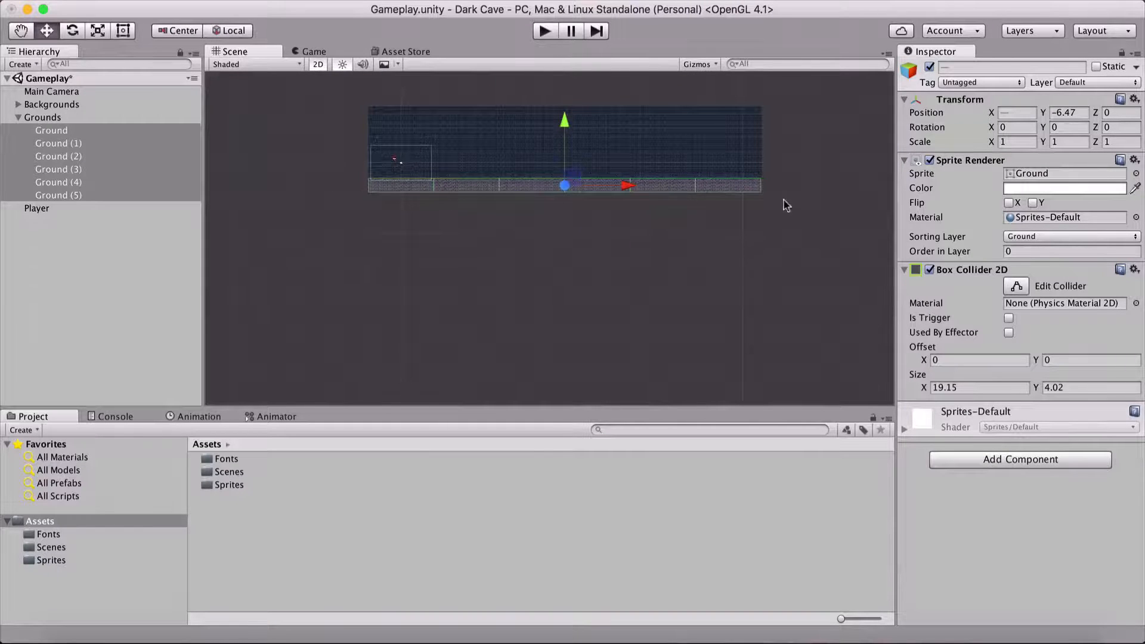
{"action": "scroll", "coordinate": [365, 221], "scroll_direction": "up", "scroll_amount": 5}
{"action": "middle_click_drag", "start_coordinate": [353, 238], "coordinate": [522, 319]}
{"action": "scroll", "coordinate": [482, 296], "scroll_direction": "up", "scroll_amount": 2}
{"action": "scroll", "coordinate": [471, 296], "scroll_direction": "up", "scroll_amount": 8}
{"action": "middle_click_drag", "start_coordinate": [399, 291], "coordinate": [539, 322]}
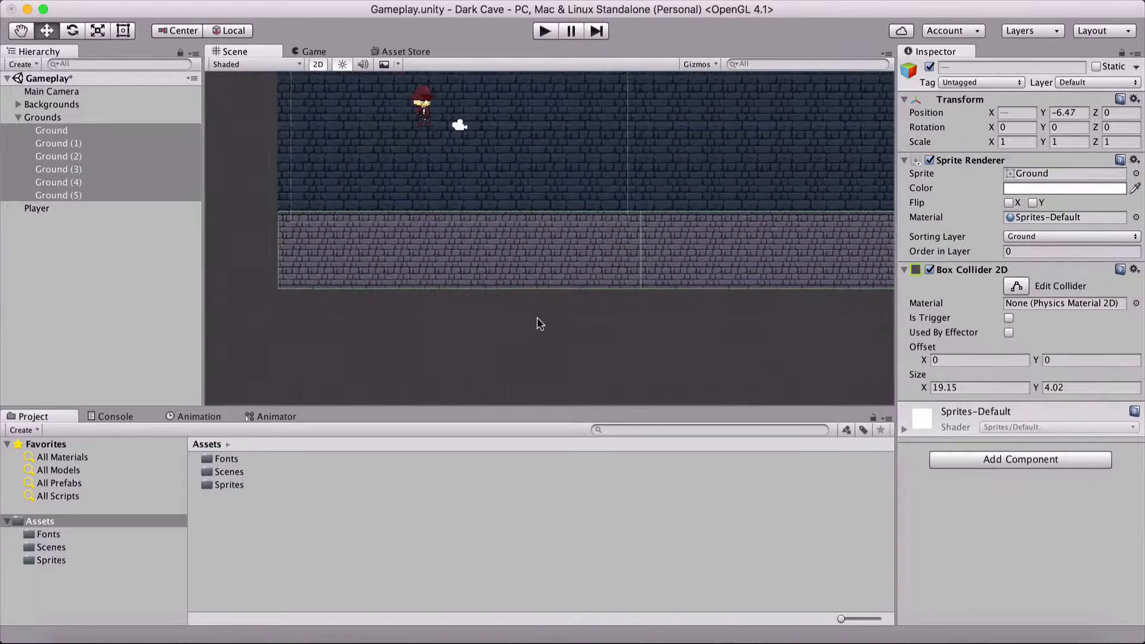
Step: Save the scene and test-run the game to check the Player against the ground colliders, ending with play mode stopped and nothing selected
{"action": "scroll", "coordinate": [529, 321], "scroll_direction": "down", "scroll_amount": 1}
{"action": "scroll", "coordinate": [530, 322], "scroll_direction": "down", "scroll_amount": 1}
{"action": "left_click", "coordinate": [544, 31]}
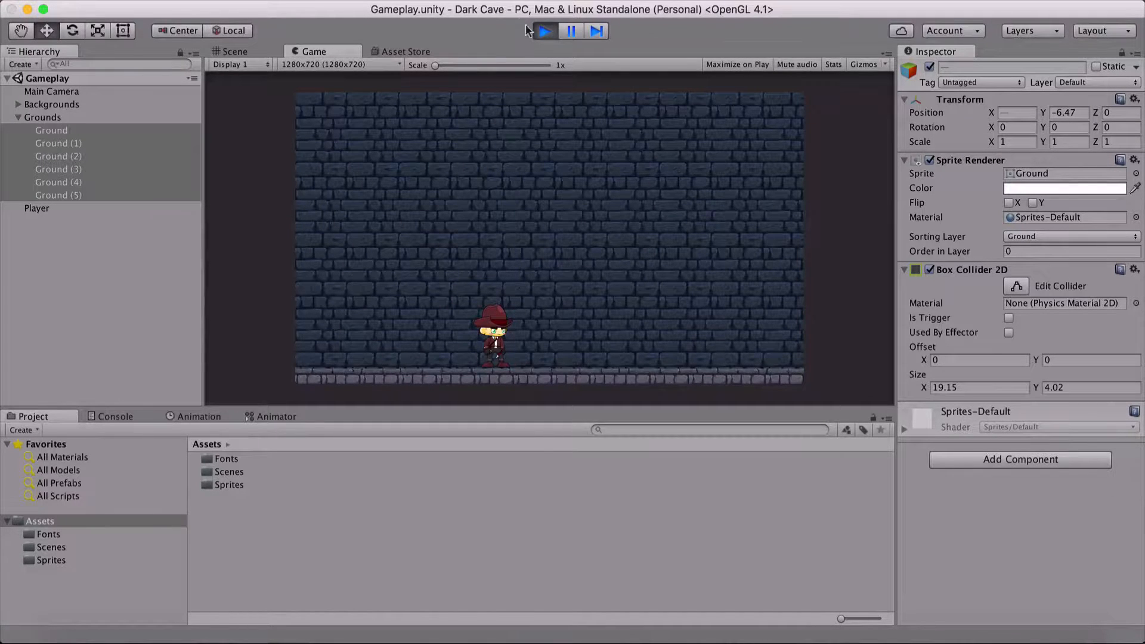
{"action": "left_click", "coordinate": [544, 31]}
{"action": "left_click", "coordinate": [59, 230]}
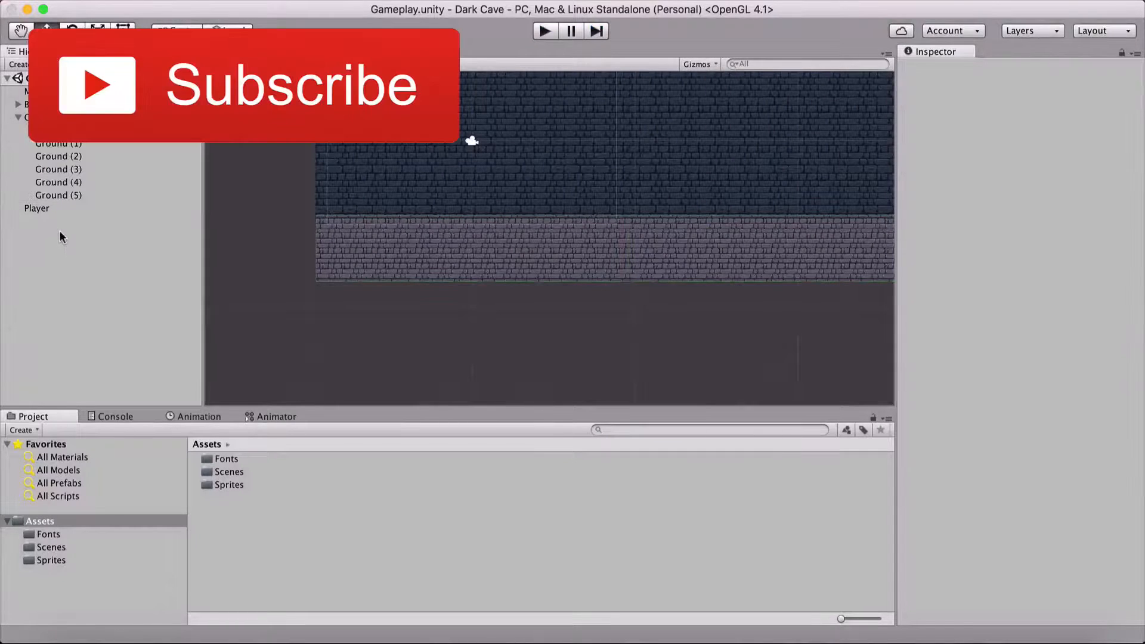